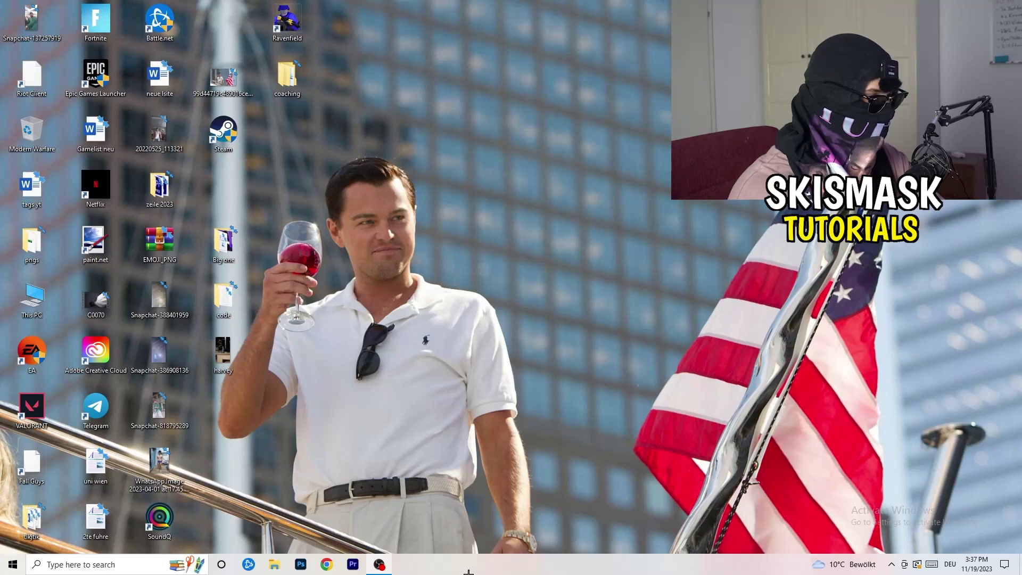
- Open Task Manager and try to end the Antimalware Service Executable background process
{"action": "right_click", "coordinate": [502, 564]}
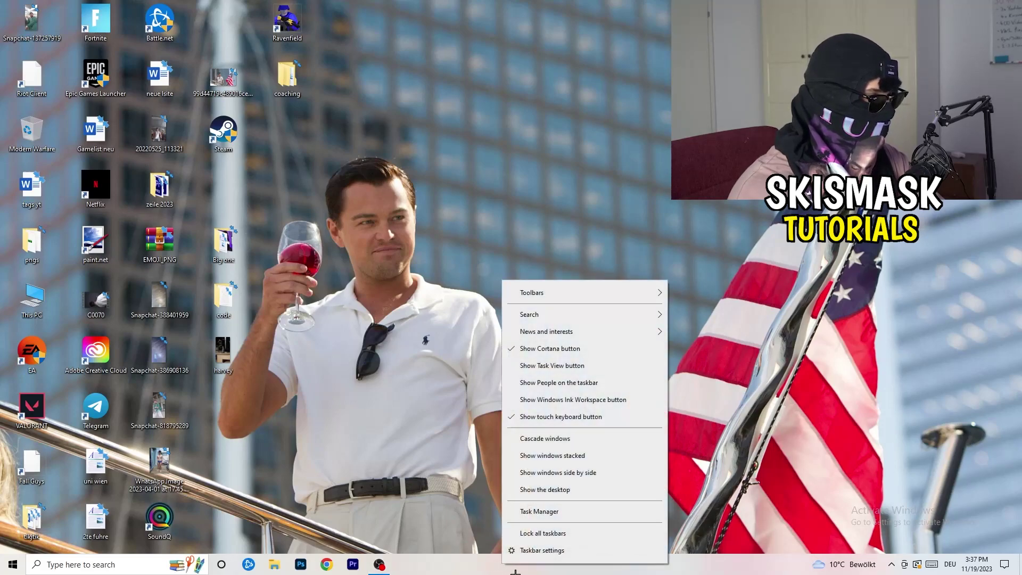
{"action": "left_click", "coordinate": [543, 511]}
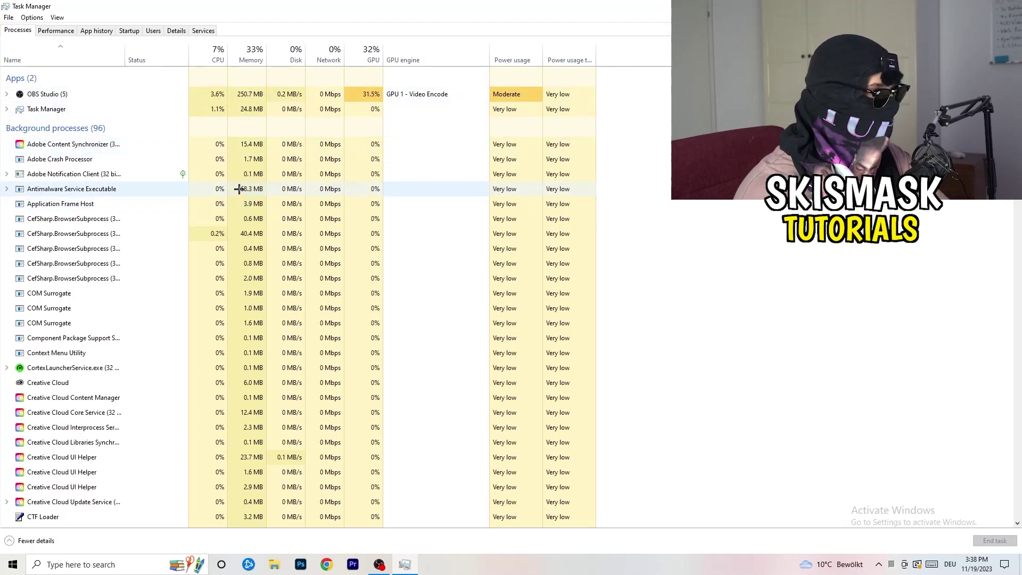
{"action": "right_click", "coordinate": [240, 190]}
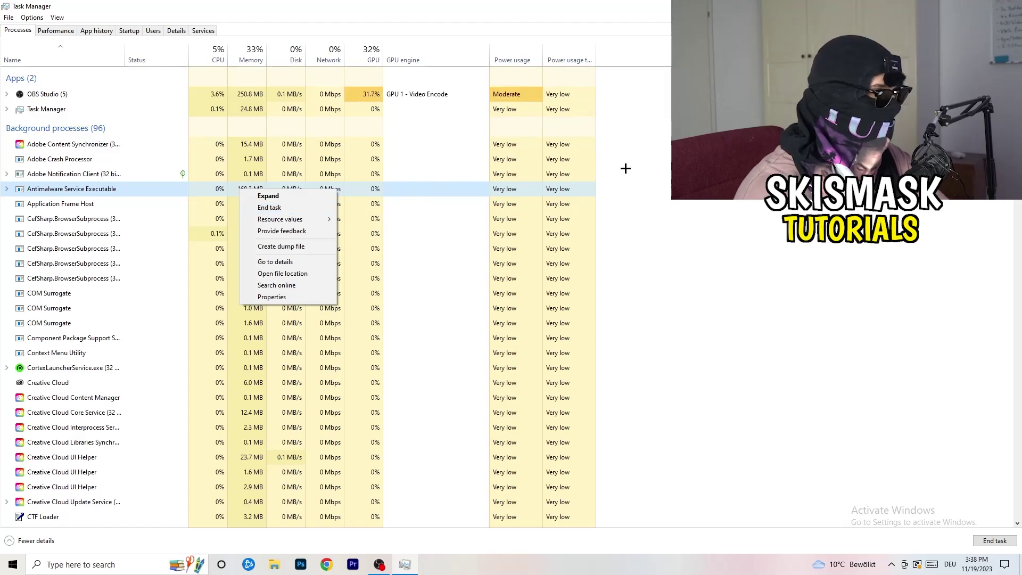
{"action": "left_click", "coordinate": [296, 207]}
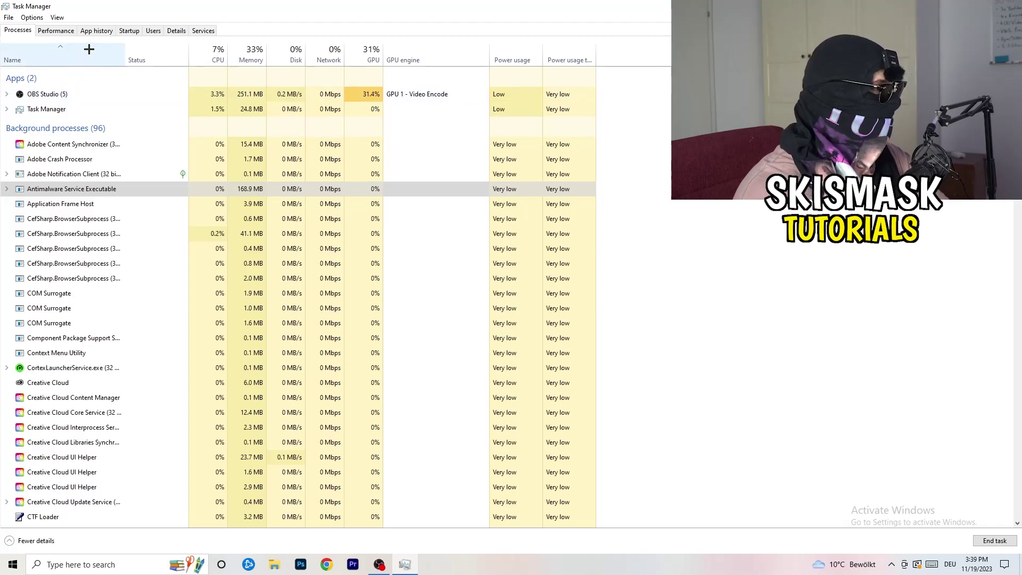
- Inspect the available actions for the Dropbox, EA and File Association Helper startup entries, and view the performance graphs
{"action": "left_click", "coordinate": [130, 31]}
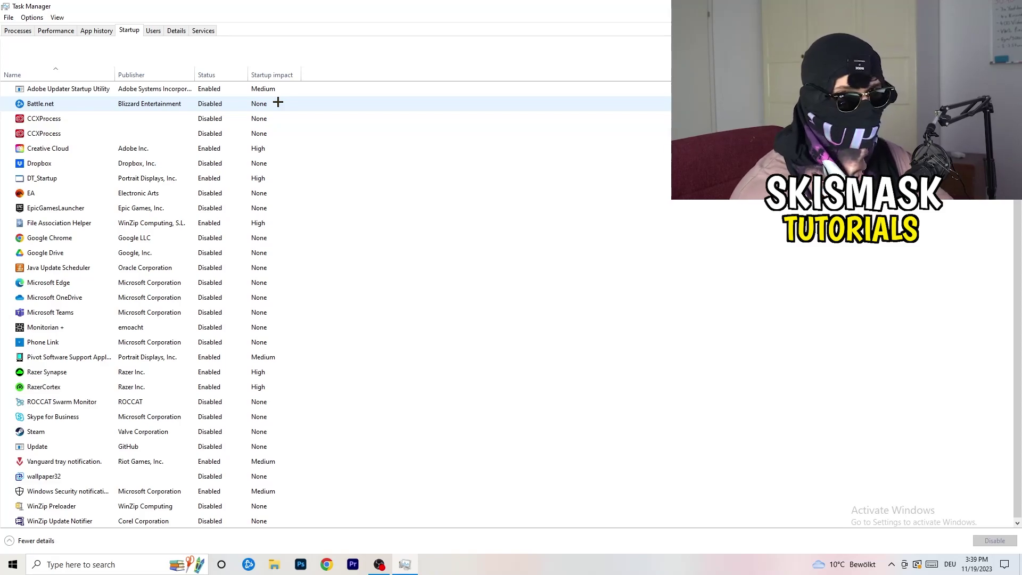
{"action": "right_click", "coordinate": [215, 161]}
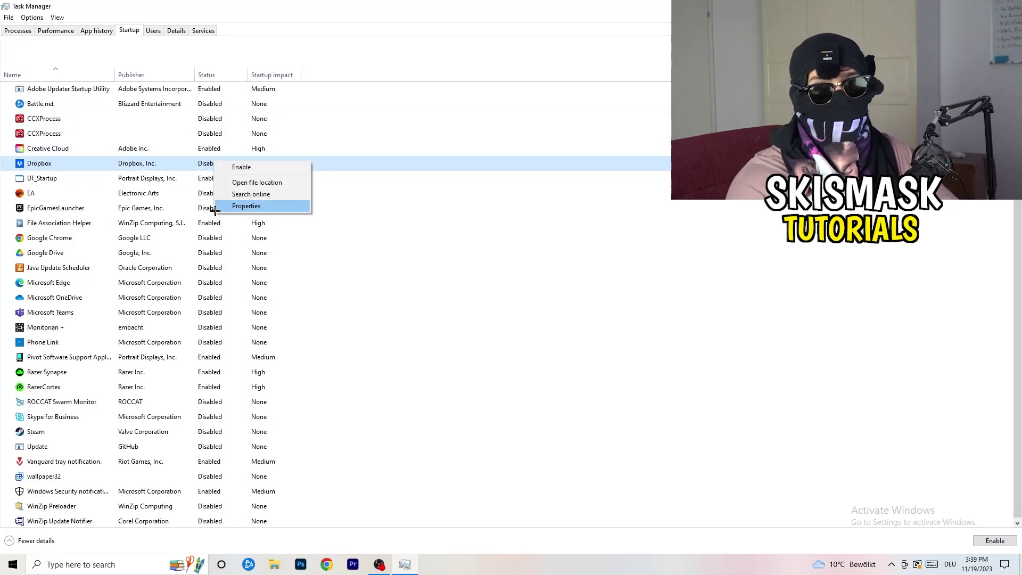
{"action": "right_click", "coordinate": [101, 194]}
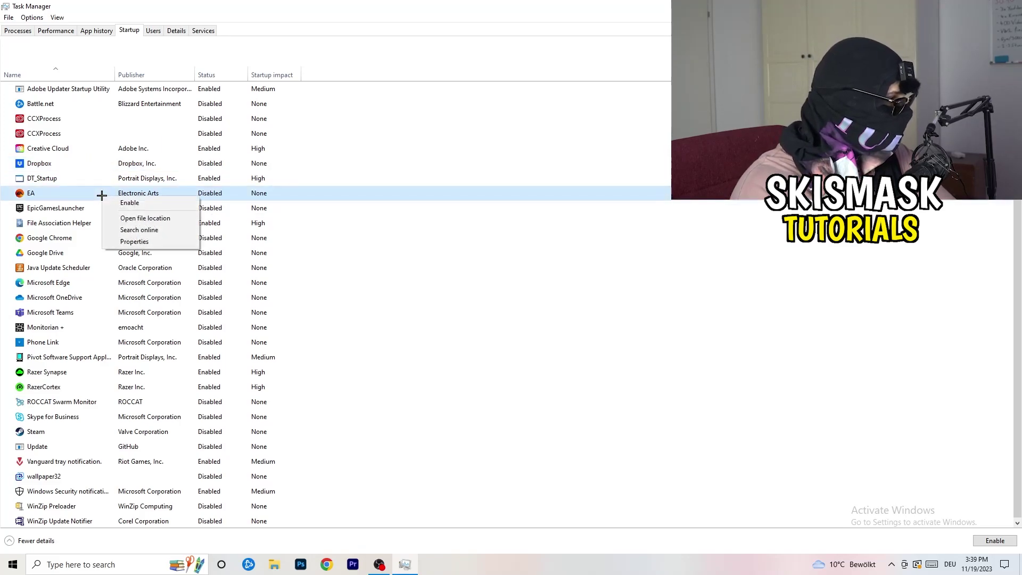
{"action": "left_click", "coordinate": [679, 280]}
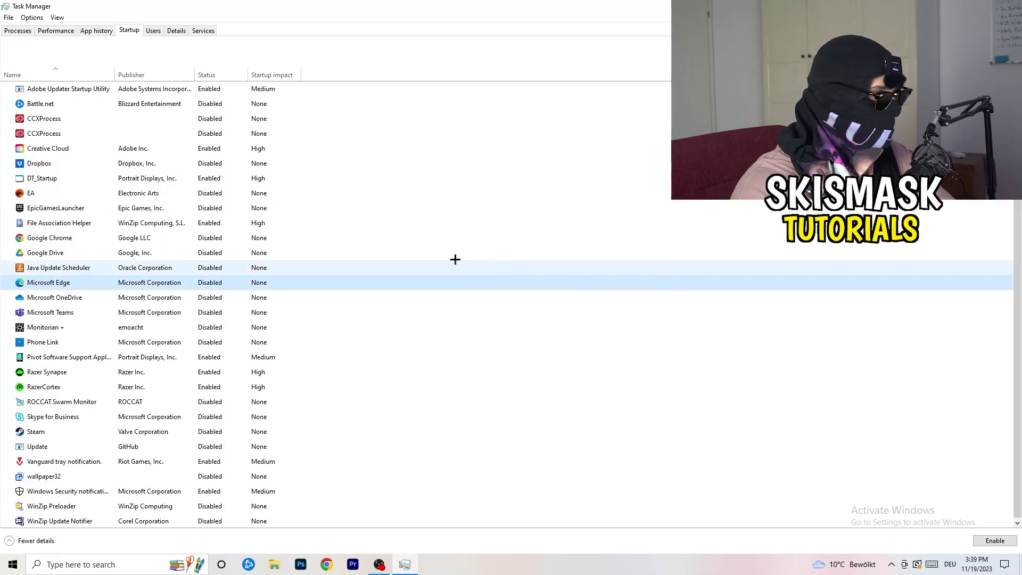
{"action": "right_click", "coordinate": [210, 226]}
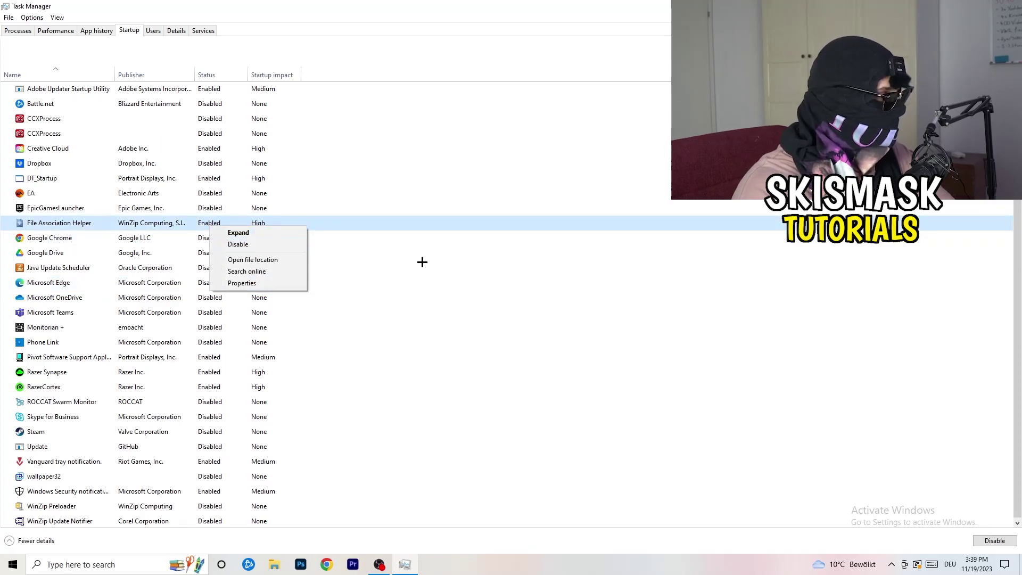
{"action": "left_click", "coordinate": [459, 267]}
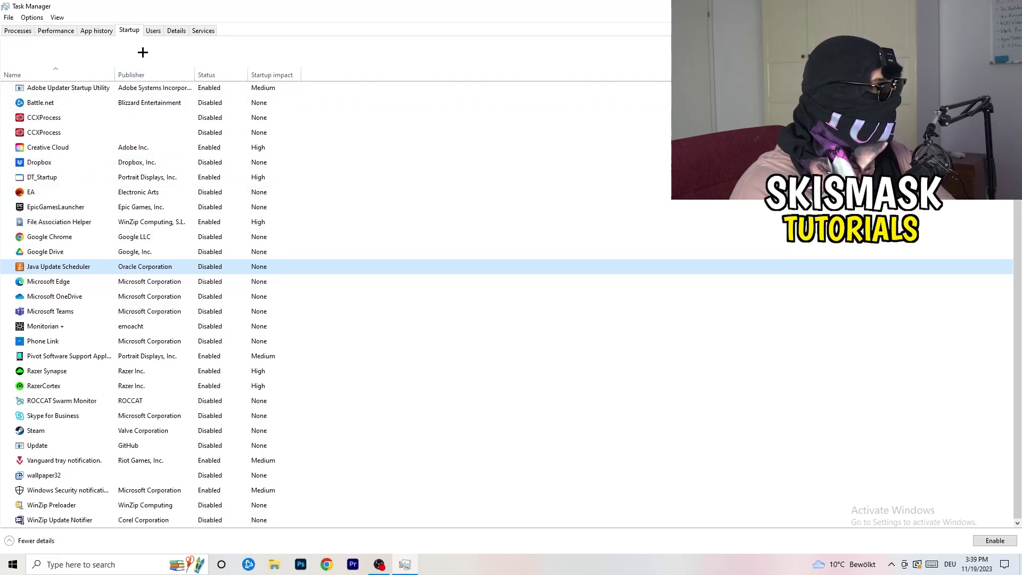
{"action": "left_click", "coordinate": [59, 31]}
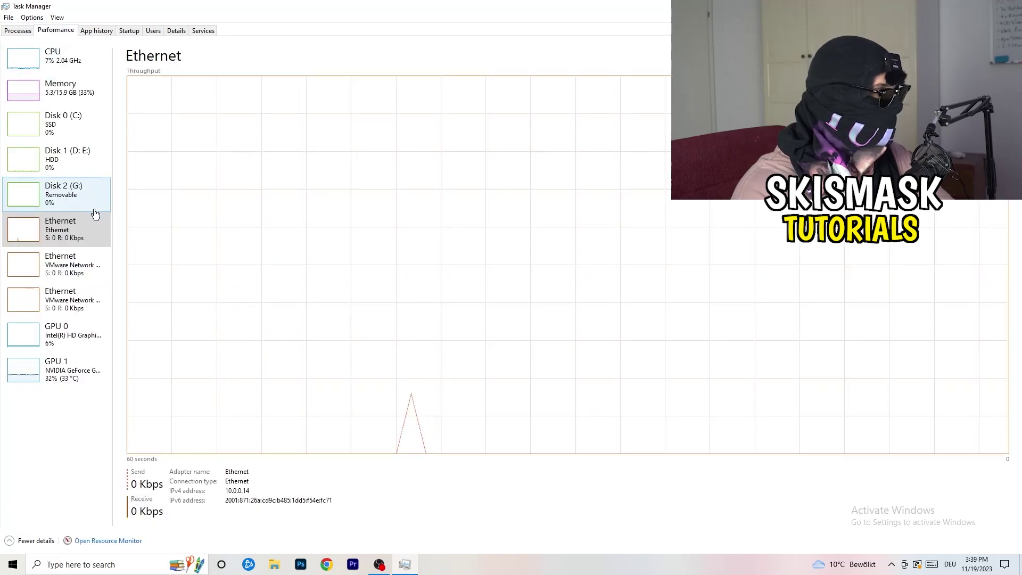
- Examine the priority options of the Dropbox crash handler process in the detailed process list and close Task Manager
{"action": "left_click", "coordinate": [178, 32]}
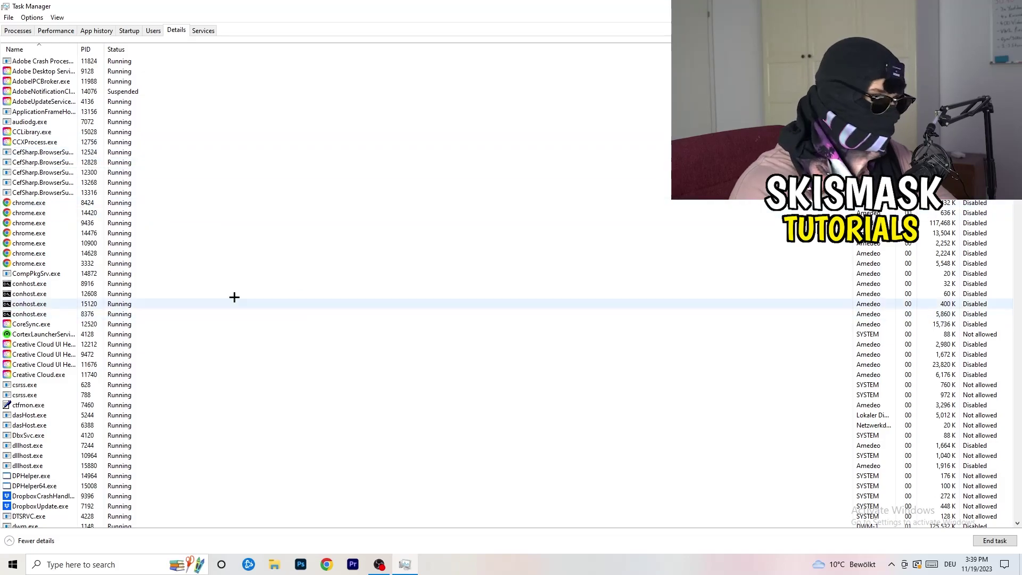
{"action": "scroll", "coordinate": [109, 263], "scroll_direction": "down", "scroll_amount": 6}
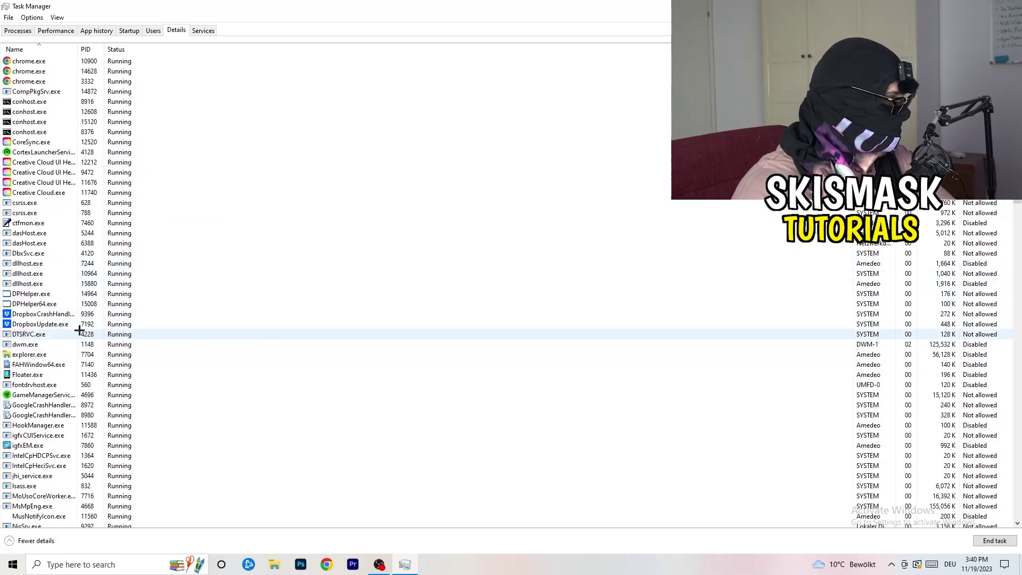
{"action": "right_click", "coordinate": [44, 318]}
{"action": "right_click", "coordinate": [88, 314]}
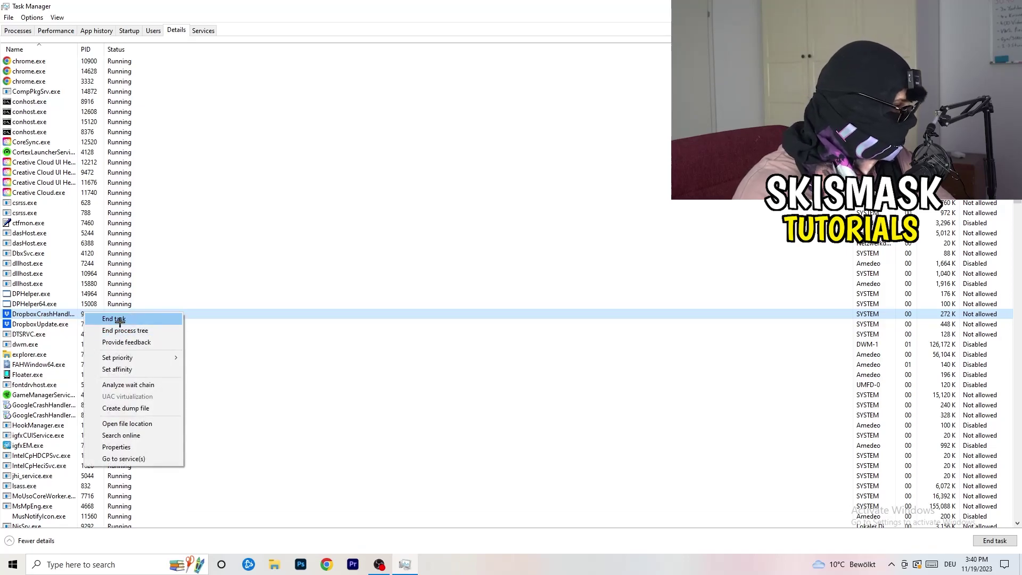
{"action": "right_click", "coordinate": [83, 315]}
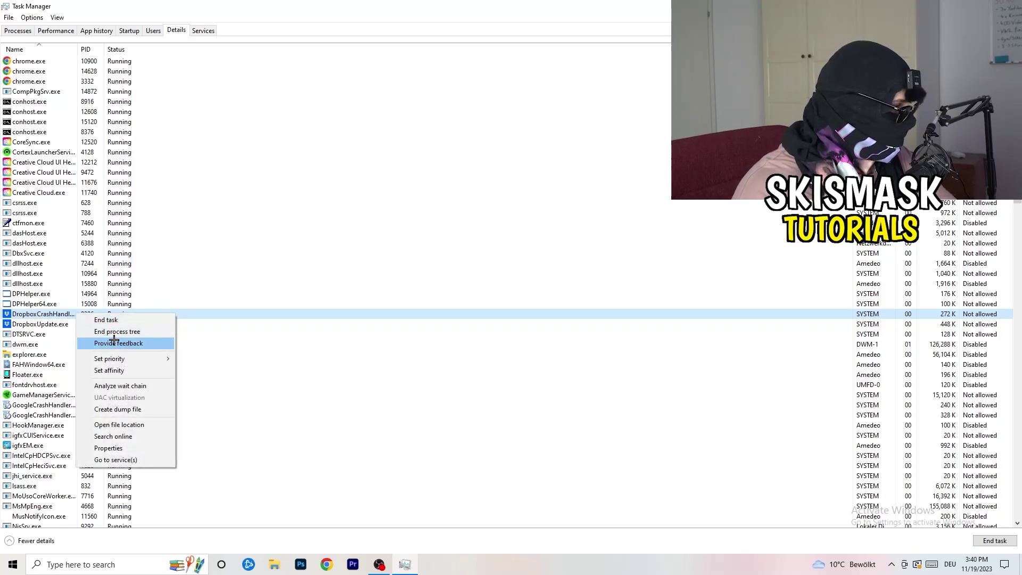
{"action": "mouse_move", "coordinate": [125, 360]}
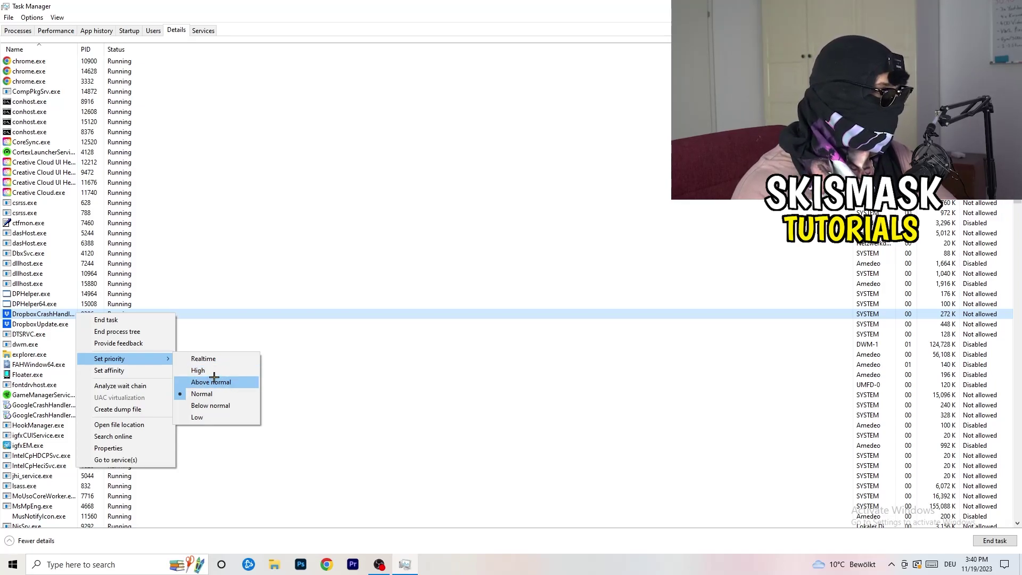
{"action": "left_click", "coordinate": [467, 62]}
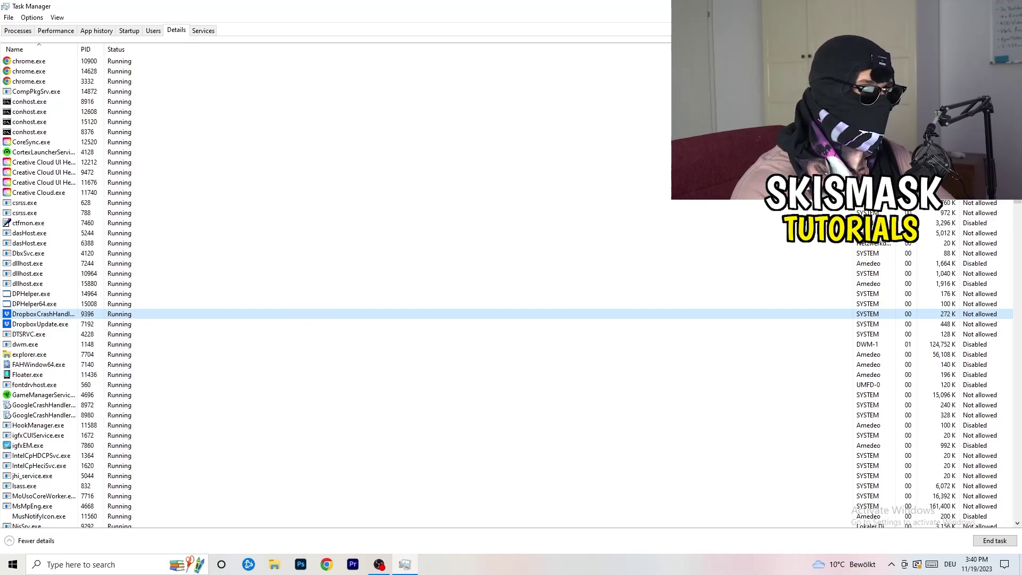
{"action": "key", "text": "alt+F4"}
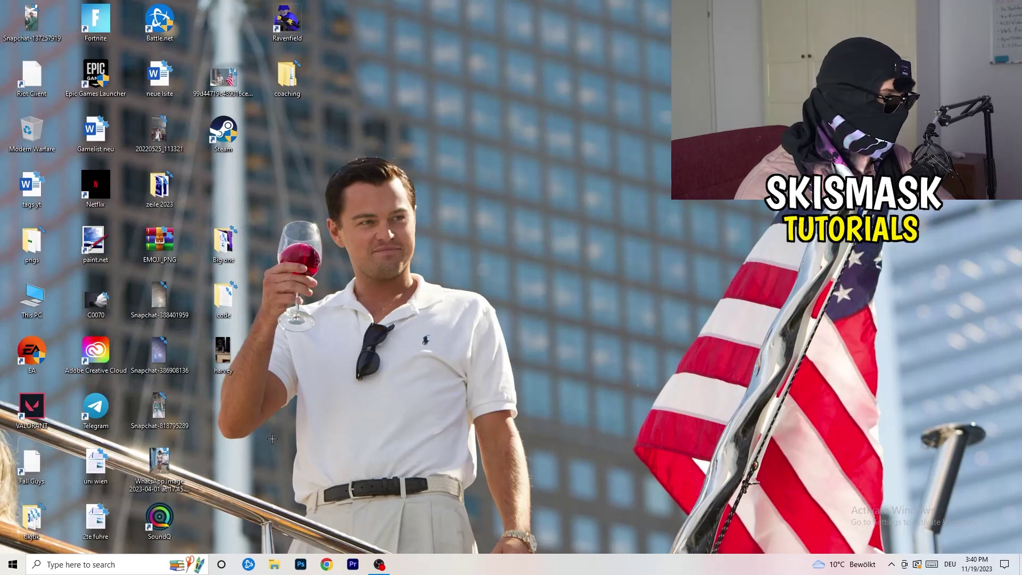
- Open the Windows Settings and go to the System display settings
{"action": "key", "text": "super"}
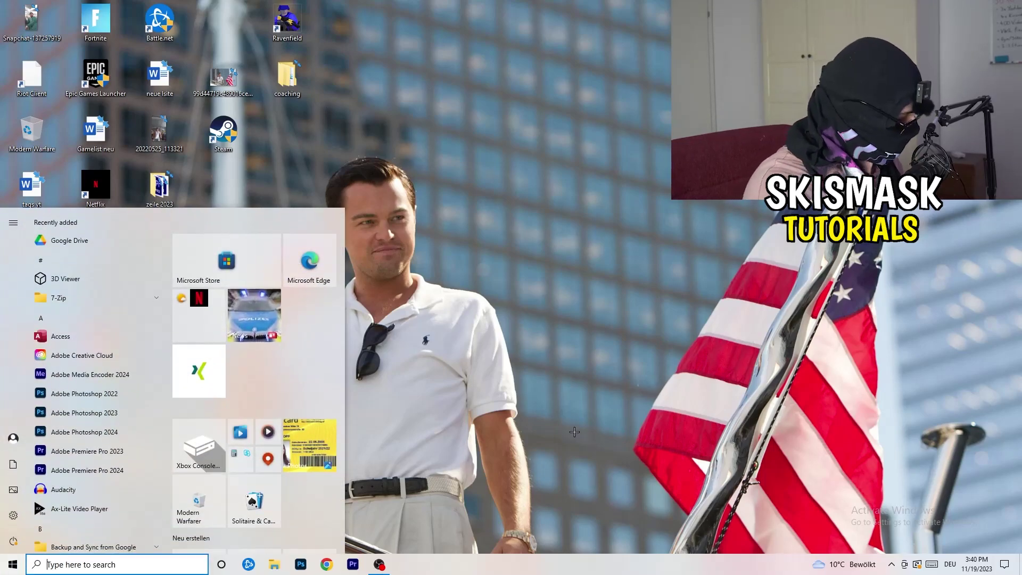
{"action": "type", "text": "settings"}
{"action": "key", "text": "Return"}
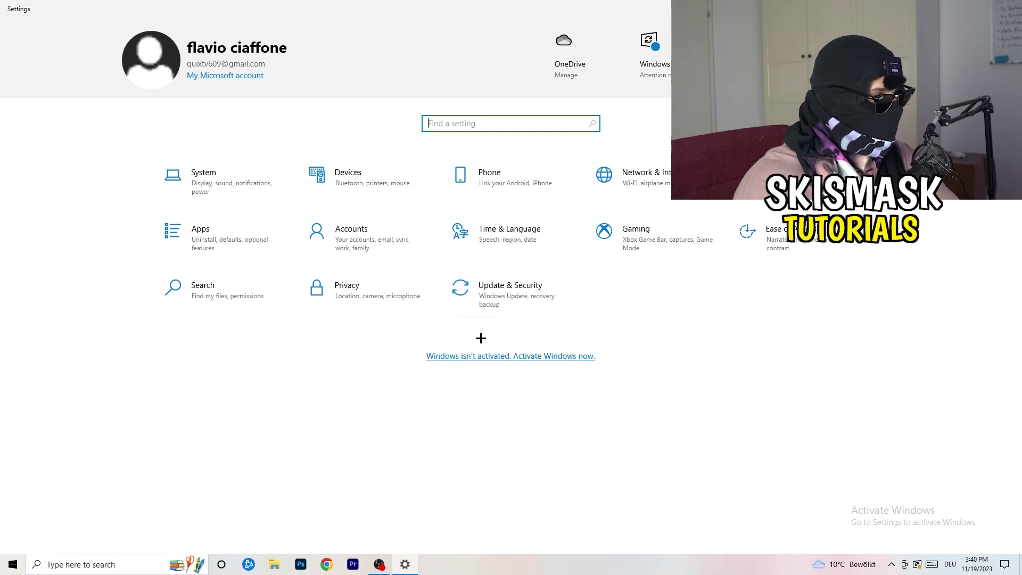
{"action": "left_click", "coordinate": [232, 190]}
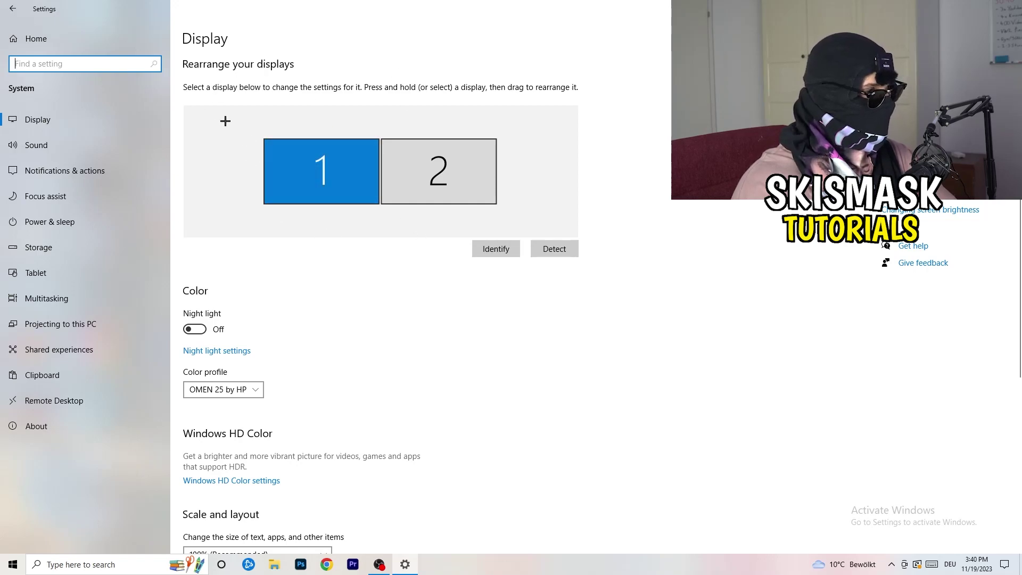
{"action": "left_click", "coordinate": [206, 42]}
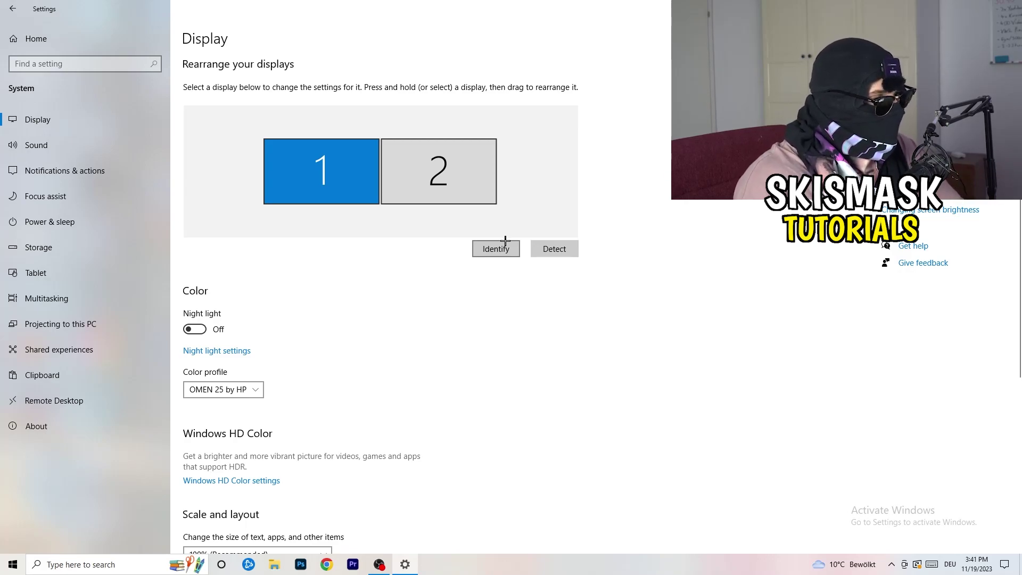
- Examine the scaling and display resolution options for display 1
{"action": "scroll", "coordinate": [360, 293], "scroll_direction": "down", "scroll_amount": 3}
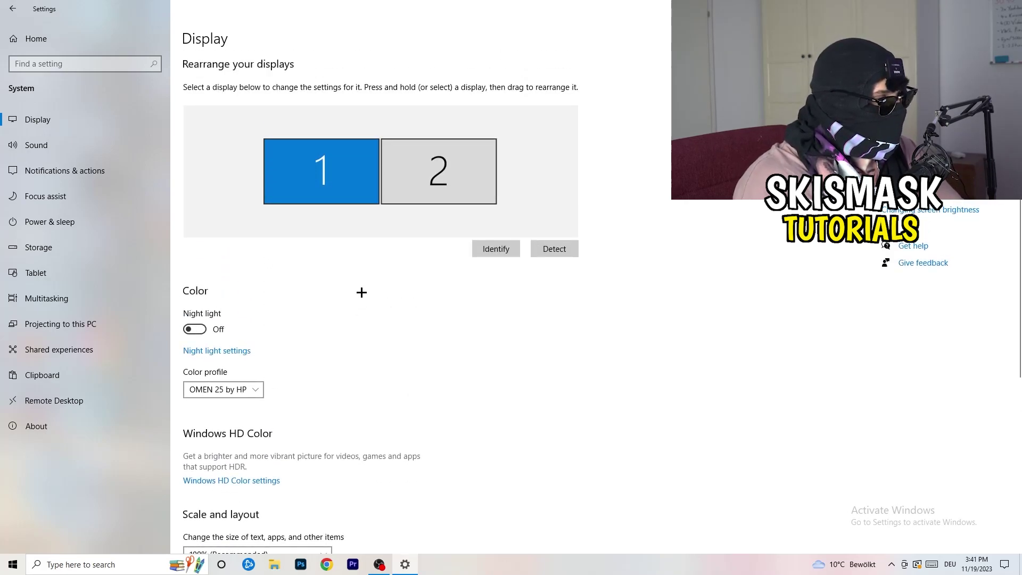
{"action": "scroll", "coordinate": [362, 293], "scroll_direction": "down", "scroll_amount": 1}
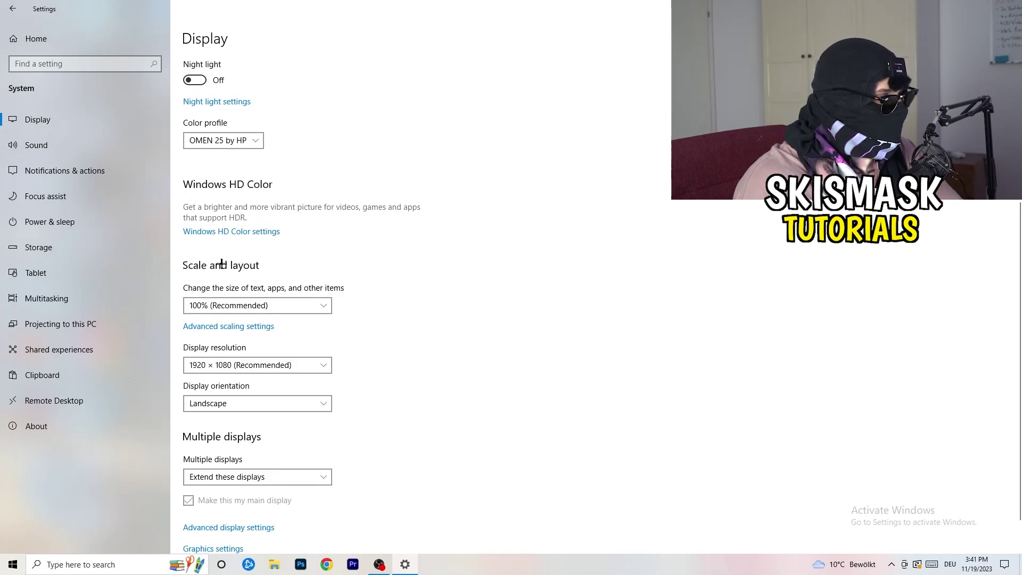
{"action": "left_click", "coordinate": [313, 305]}
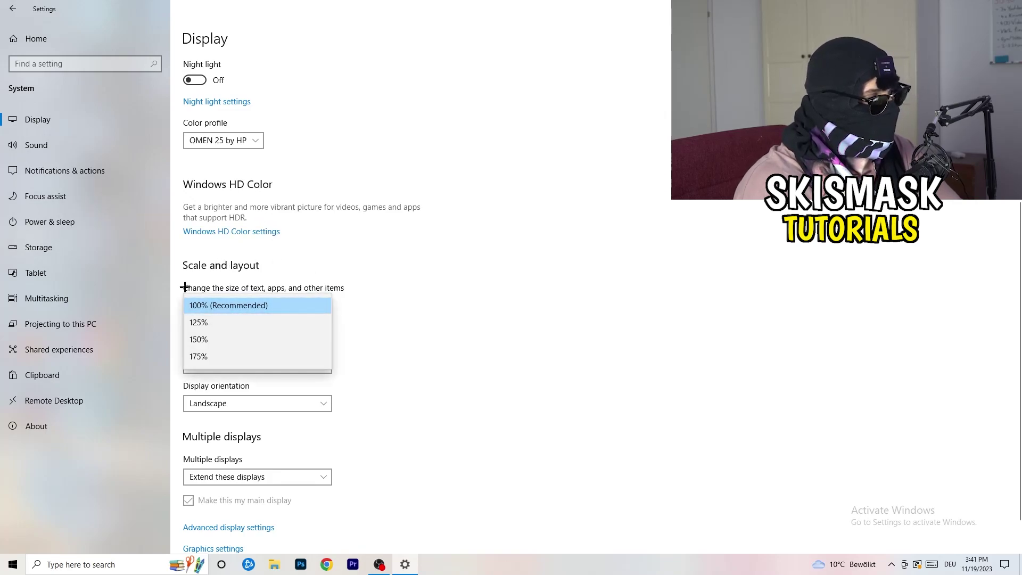
{"action": "left_click", "coordinate": [363, 286]}
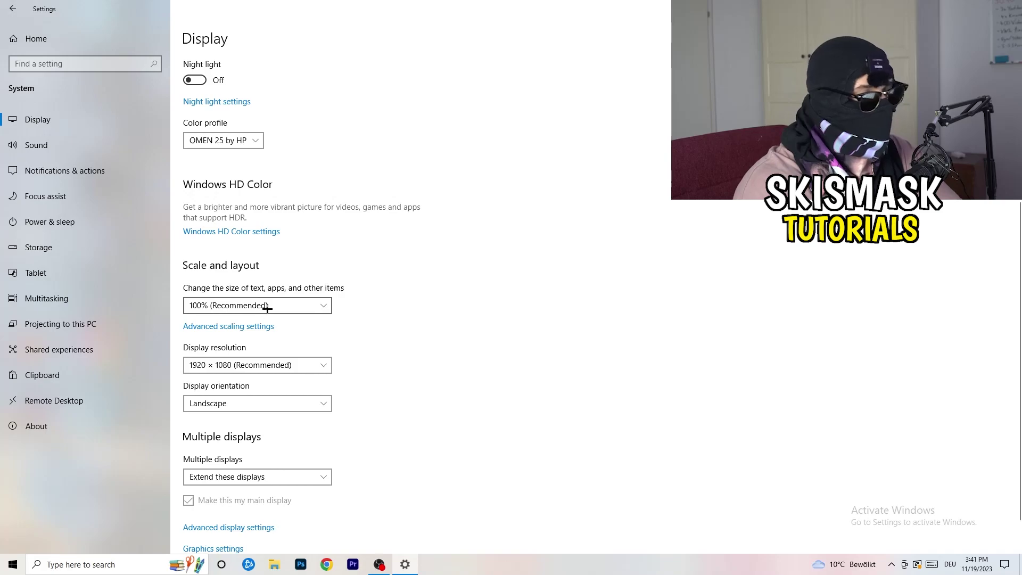
{"action": "scroll", "coordinate": [289, 307], "scroll_direction": "down", "scroll_amount": 1}
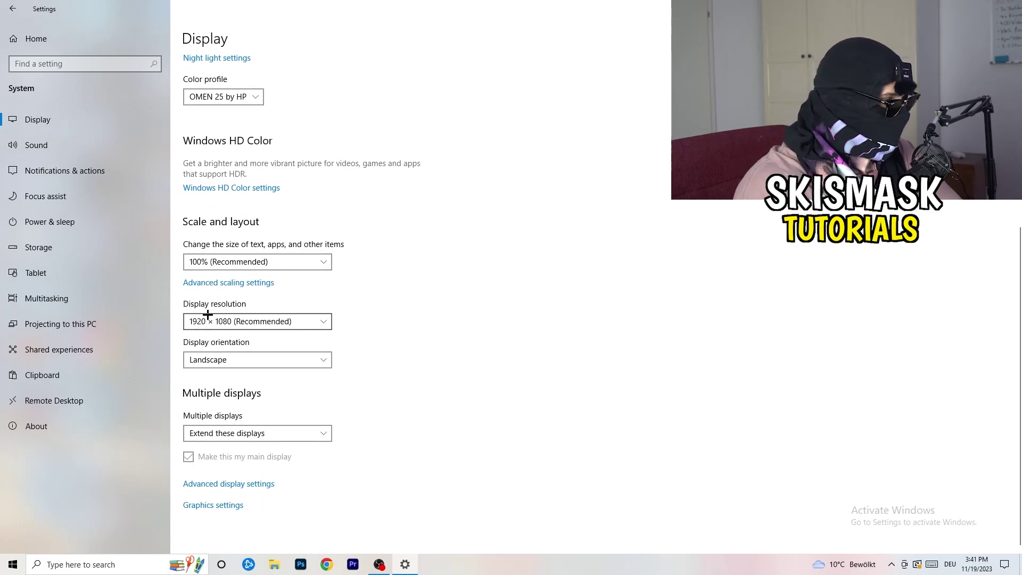
{"action": "key", "text": "alt+Down"}
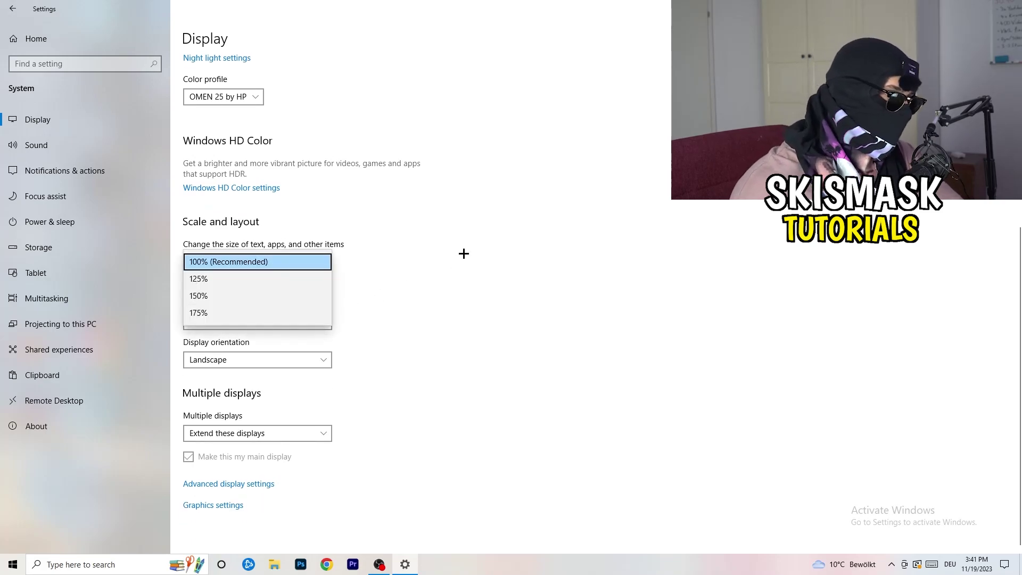
{"action": "key", "text": "Escape"}
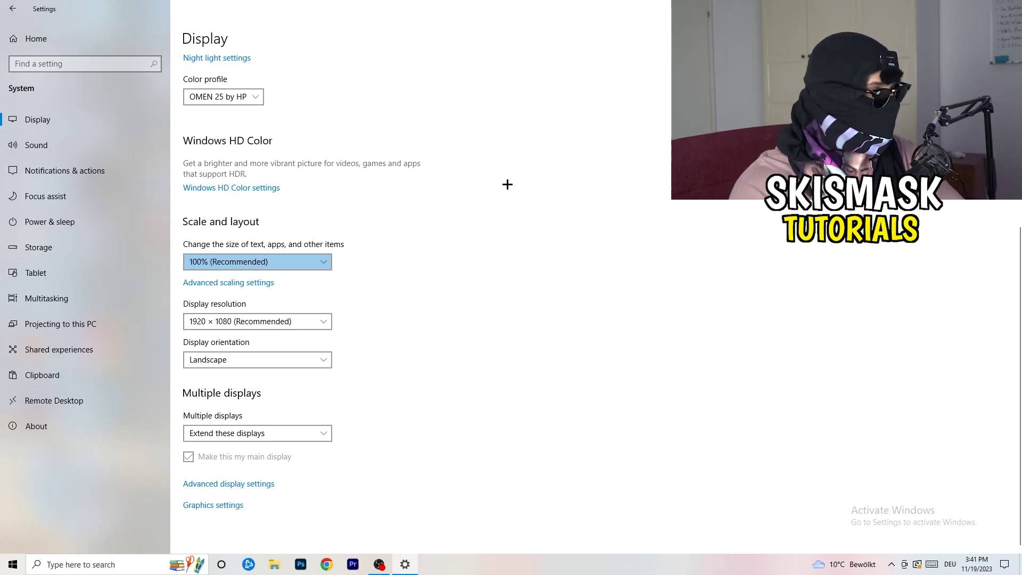
{"action": "left_click", "coordinate": [324, 322]}
{"action": "left_click", "coordinate": [369, 303]}
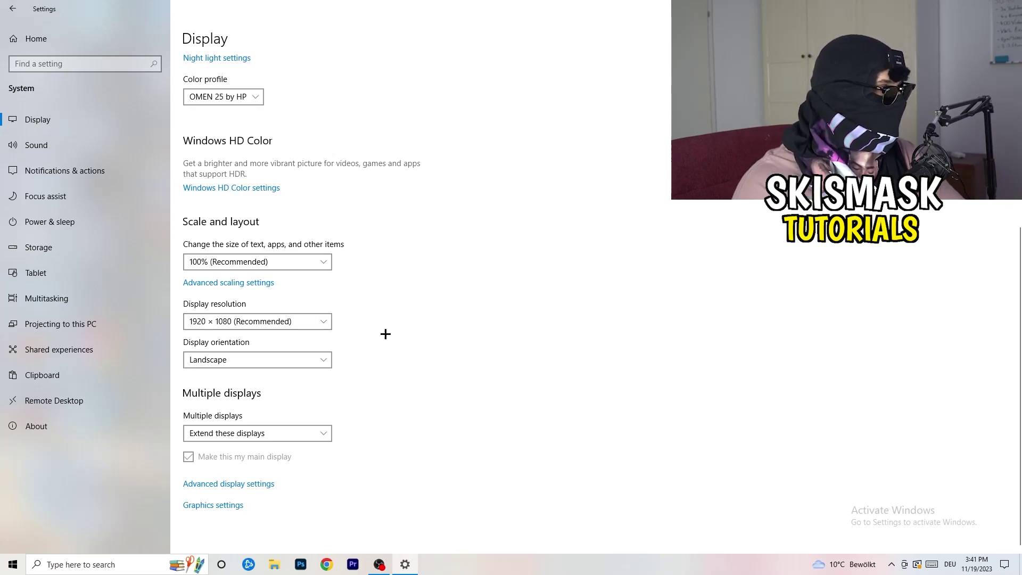
- In the Storage Sense configuration, turn off deleting temporary files that apps aren't using and review the run frequency and recycle bin options
{"action": "left_click", "coordinate": [75, 238]}
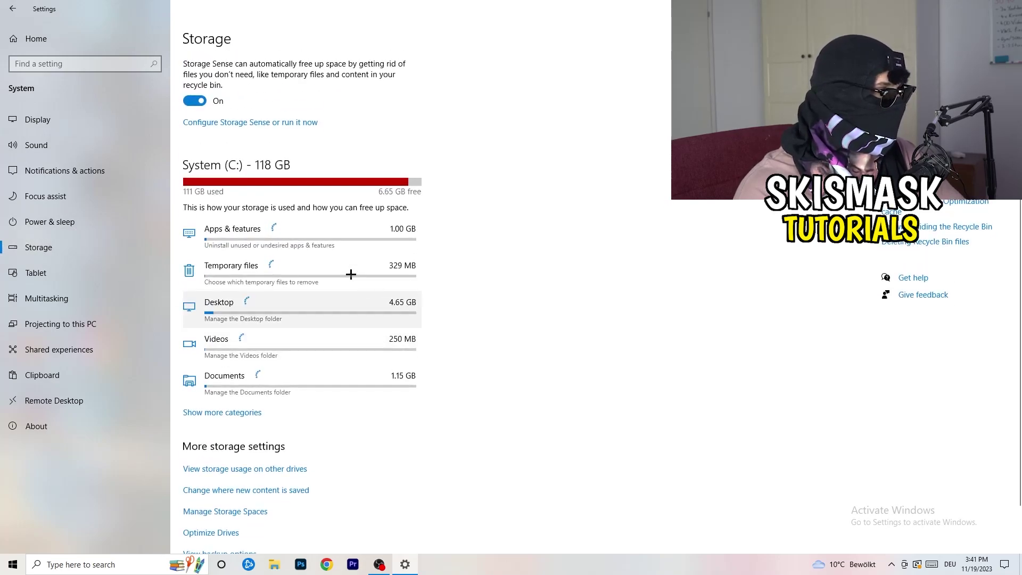
{"action": "left_click", "coordinate": [223, 127]}
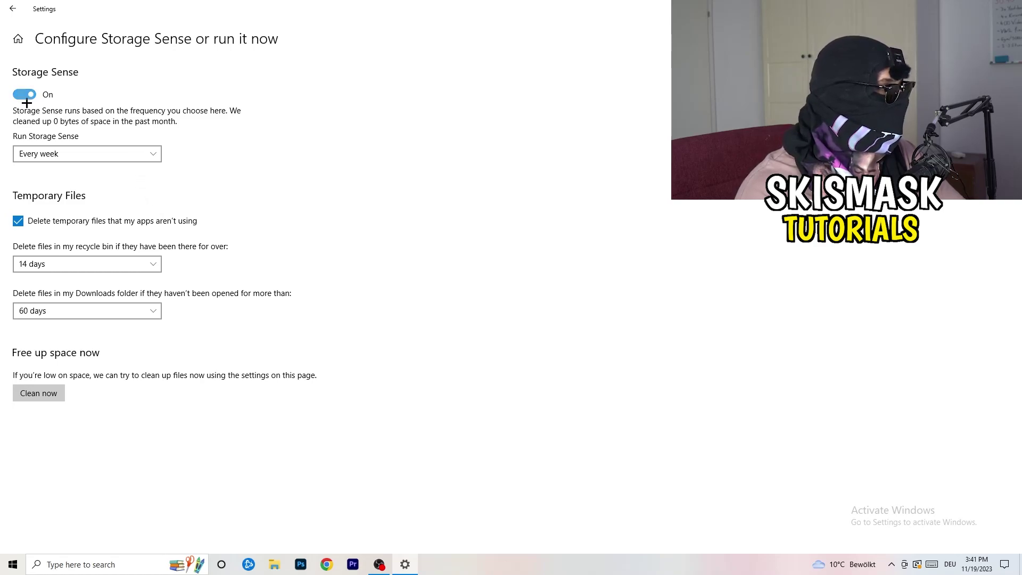
{"action": "left_click", "coordinate": [79, 158]}
{"action": "left_click", "coordinate": [107, 152]}
{"action": "left_click", "coordinate": [139, 227]}
{"action": "left_click", "coordinate": [79, 264]}
{"action": "left_click", "coordinate": [167, 330]}
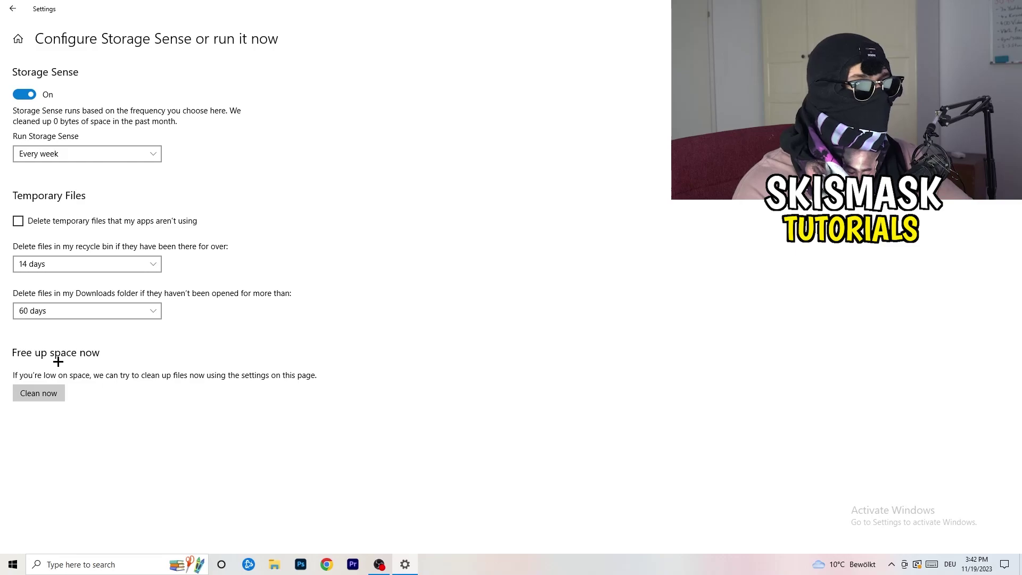
{"action": "left_click", "coordinate": [12, 9]}
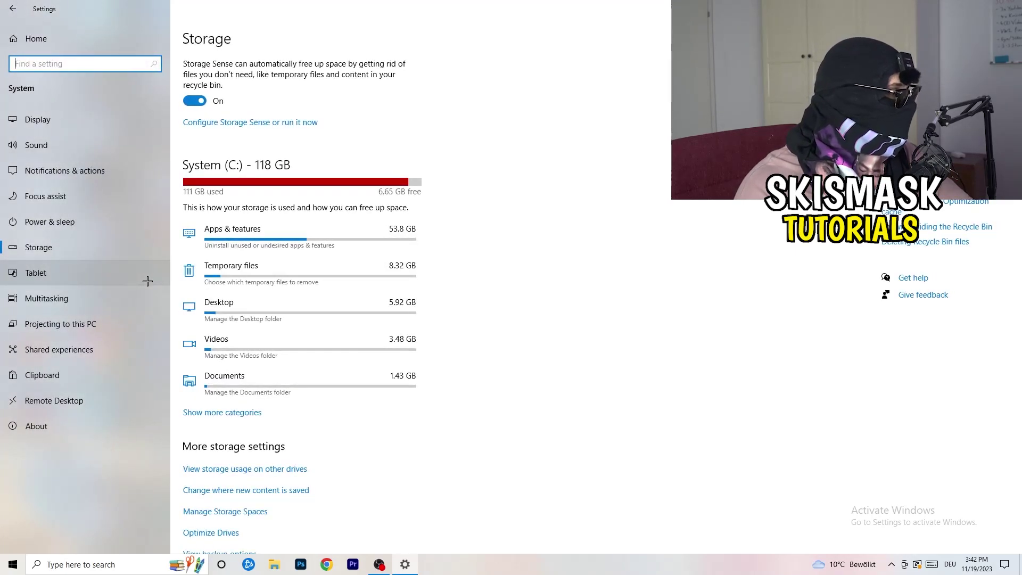
- Examine the available power plans, including the additional ones, from the Power & sleep settings and close the power options and Settings
{"action": "left_click", "coordinate": [118, 228]}
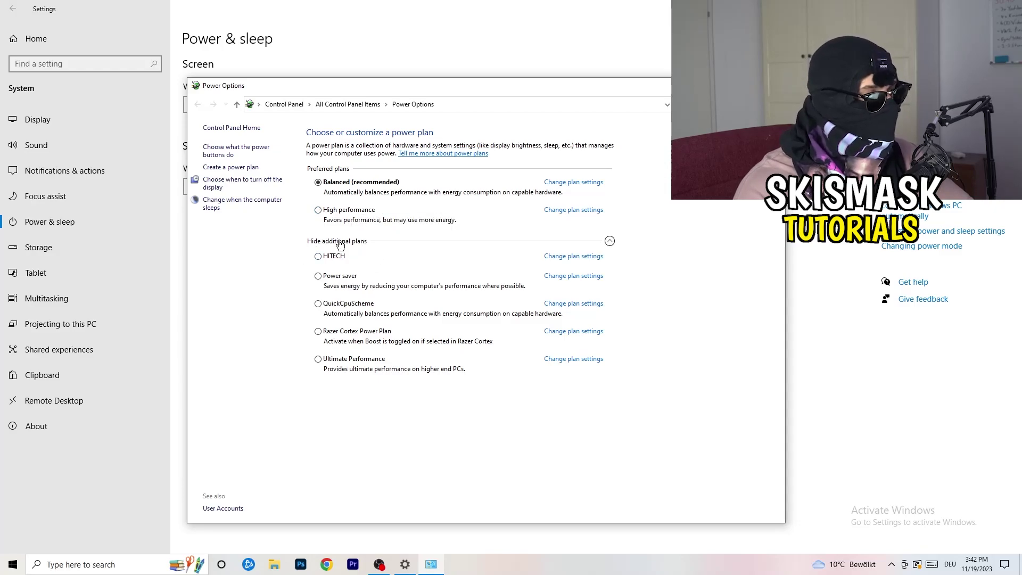
{"action": "left_click", "coordinate": [400, 243]}
{"action": "left_click", "coordinate": [610, 241]}
{"action": "left_click", "coordinate": [610, 240]}
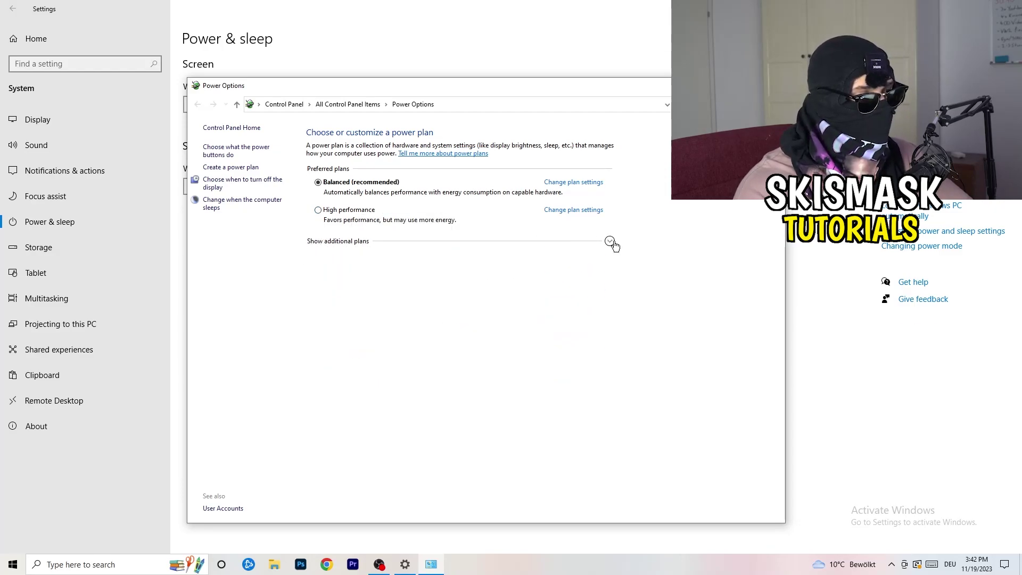
{"action": "left_click", "coordinate": [610, 241]}
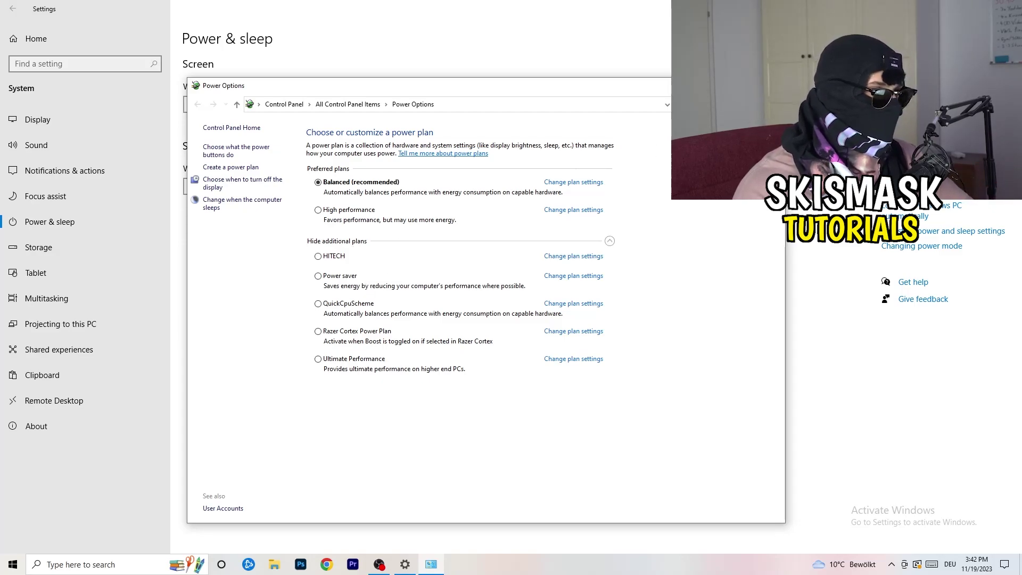
{"action": "key", "text": "alt+F4"}
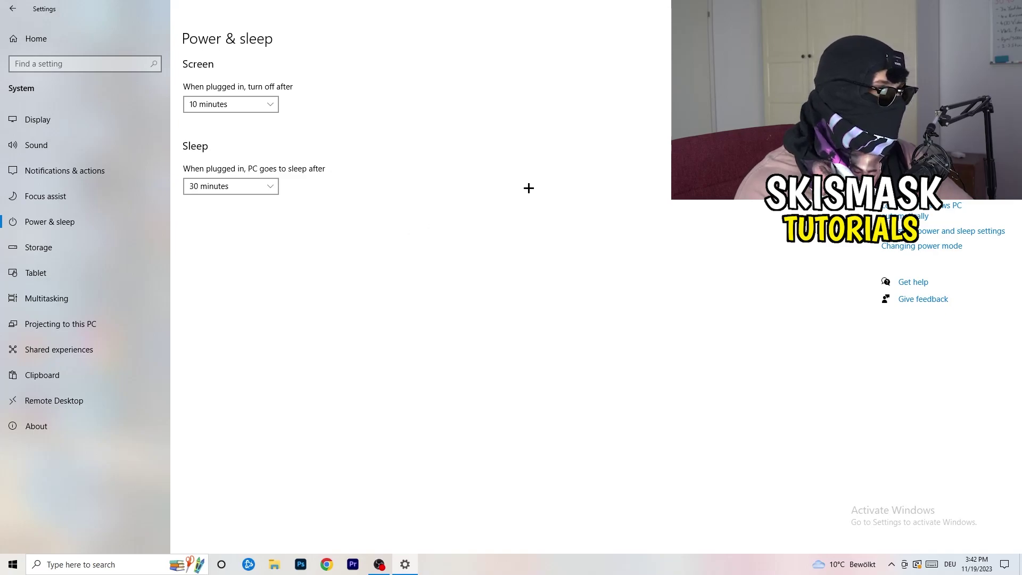
{"action": "key", "text": "alt+F4"}
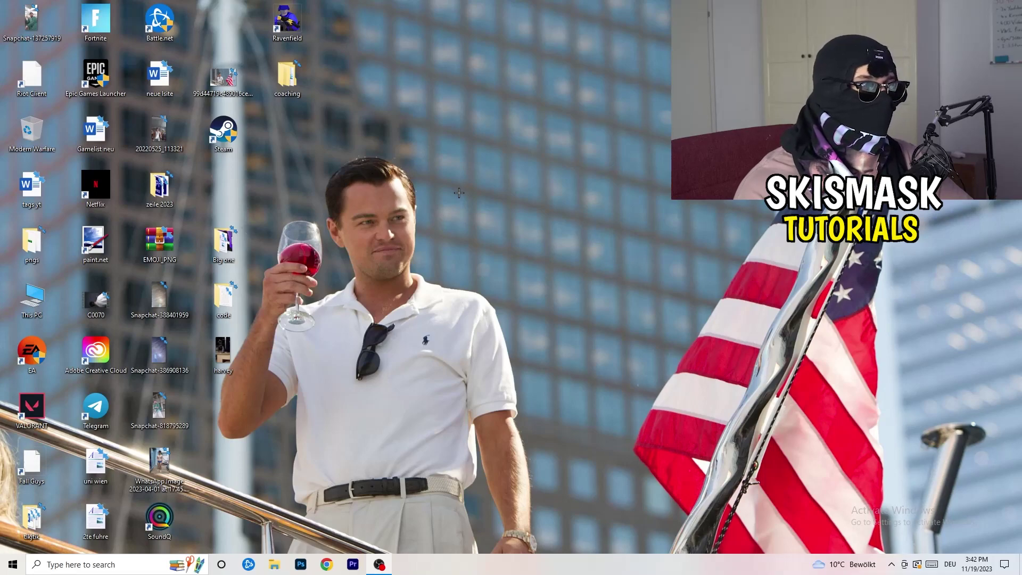
- Move the Steam shortcut to an empty area of the desktop and open its compatibility properties
{"action": "left_click_drag", "start_coordinate": [239, 144], "coordinate": [558, 200]}
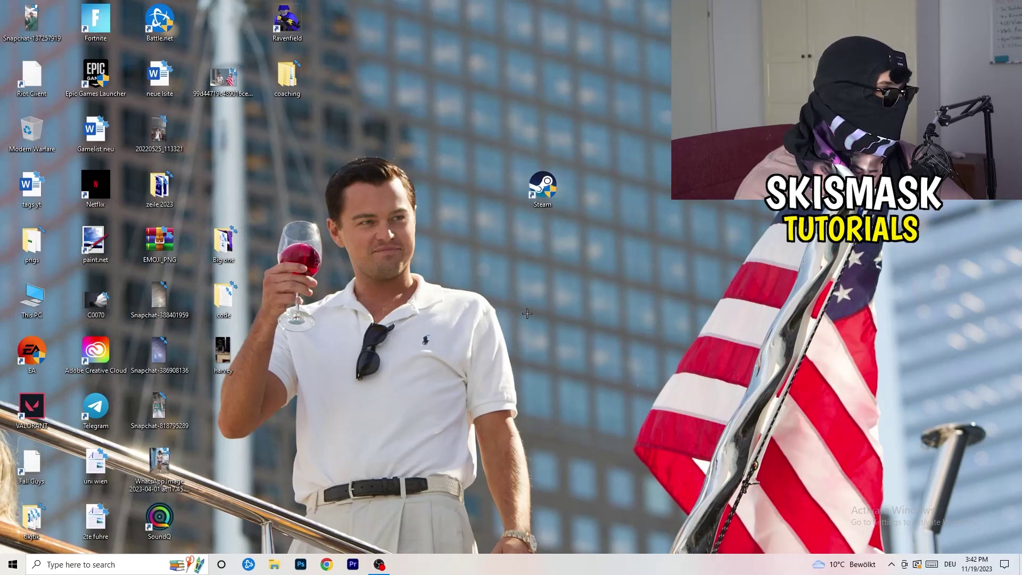
{"action": "right_click", "coordinate": [534, 191]}
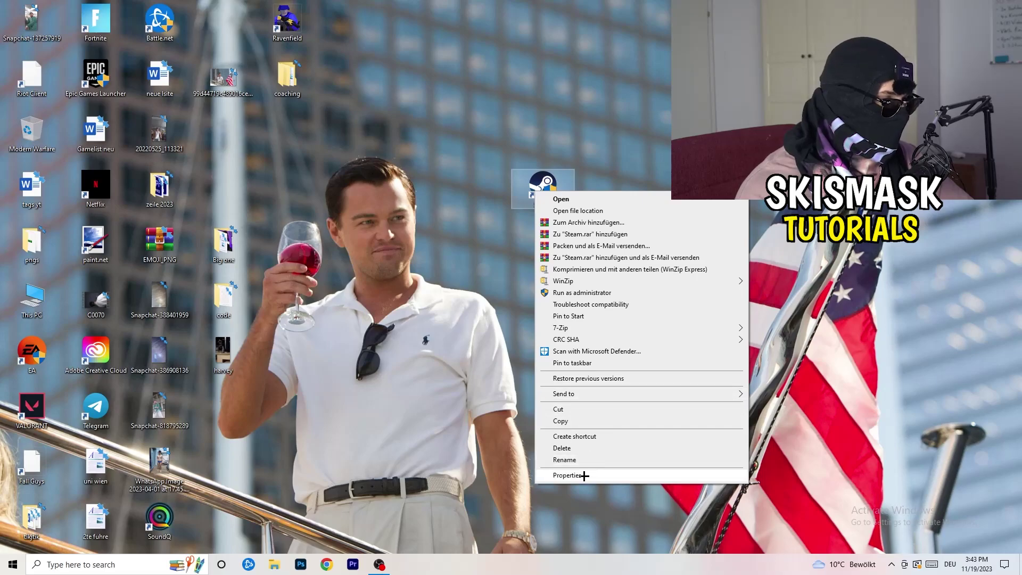
{"action": "left_click", "coordinate": [567, 475]}
{"action": "left_click_drag", "start_coordinate": [591, 194], "coordinate": [494, 150]}
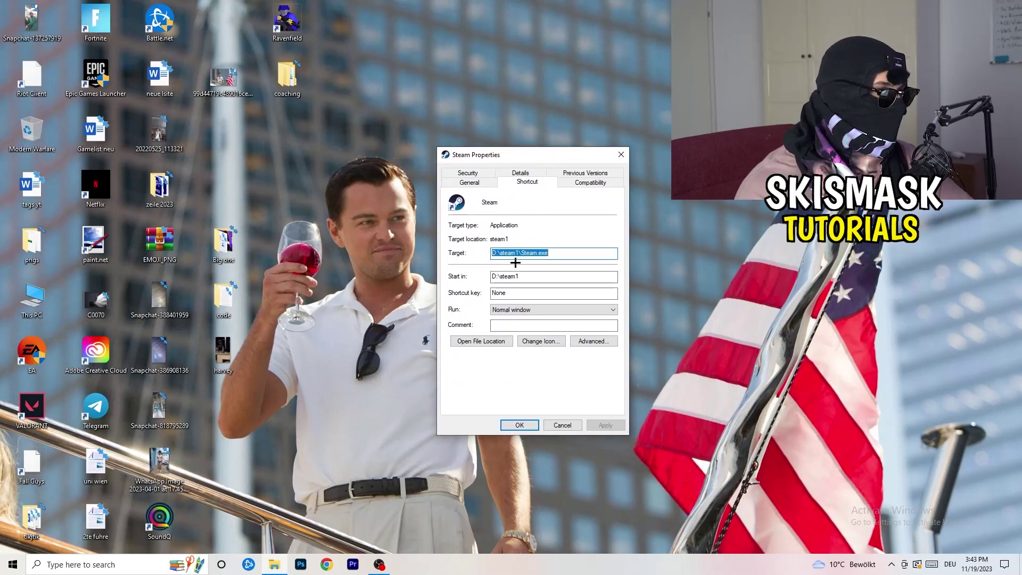
{"action": "left_click", "coordinate": [603, 184]}
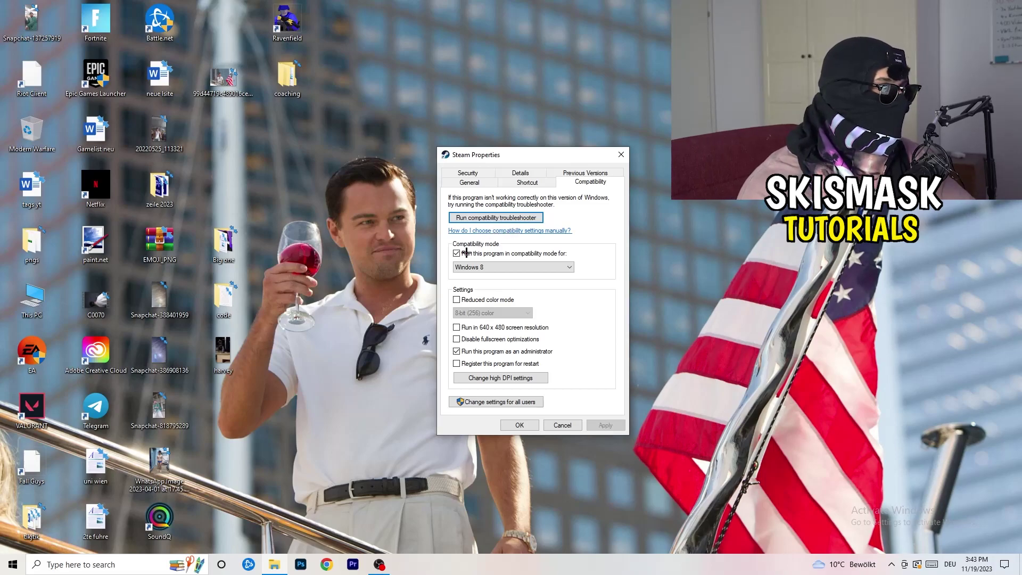
- Set the Steam shortcut to run in compatibility mode for Windows 8 and apply the properties
{"action": "left_click", "coordinate": [499, 254]}
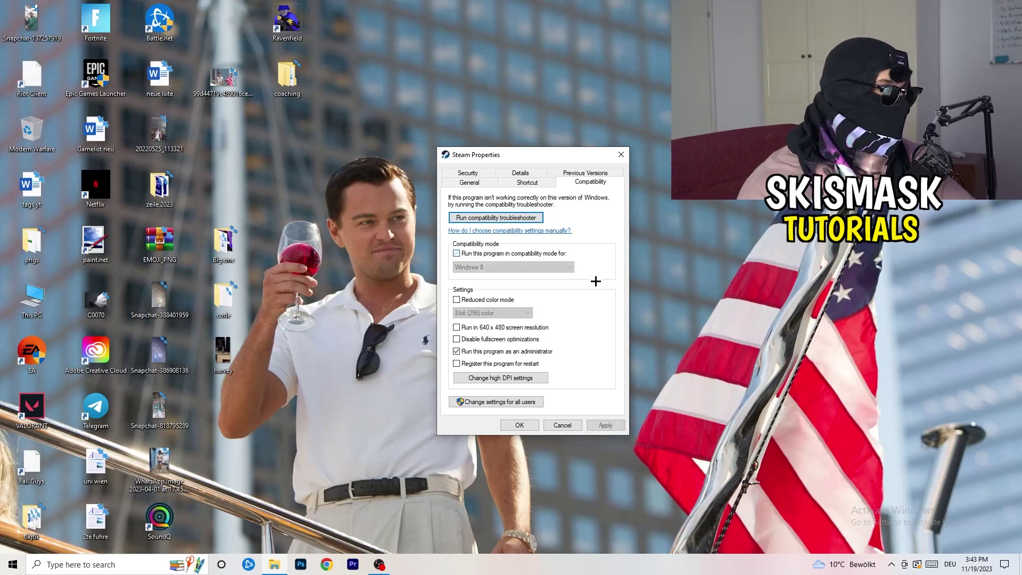
{"action": "left_click", "coordinate": [459, 254]}
{"action": "left_click", "coordinate": [529, 267]}
{"action": "left_click", "coordinate": [594, 310]}
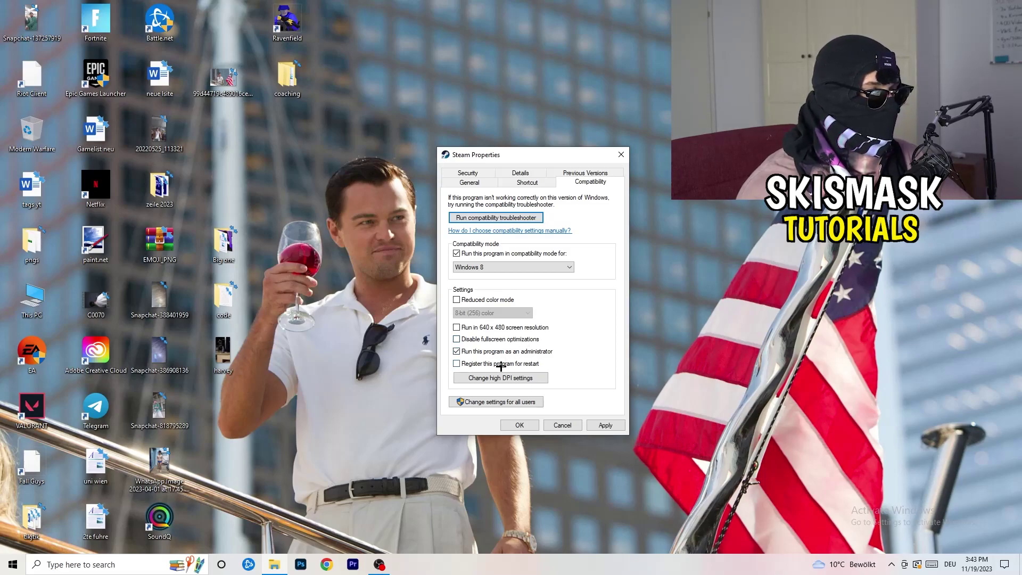
{"action": "left_click", "coordinate": [605, 424]}
{"action": "left_click", "coordinate": [520, 425]}
- Return the Steam shortcut to its place in the desktop icon grid, above the Big one folder's column
{"action": "left_click_drag", "start_coordinate": [542, 189], "coordinate": [493, 198]}
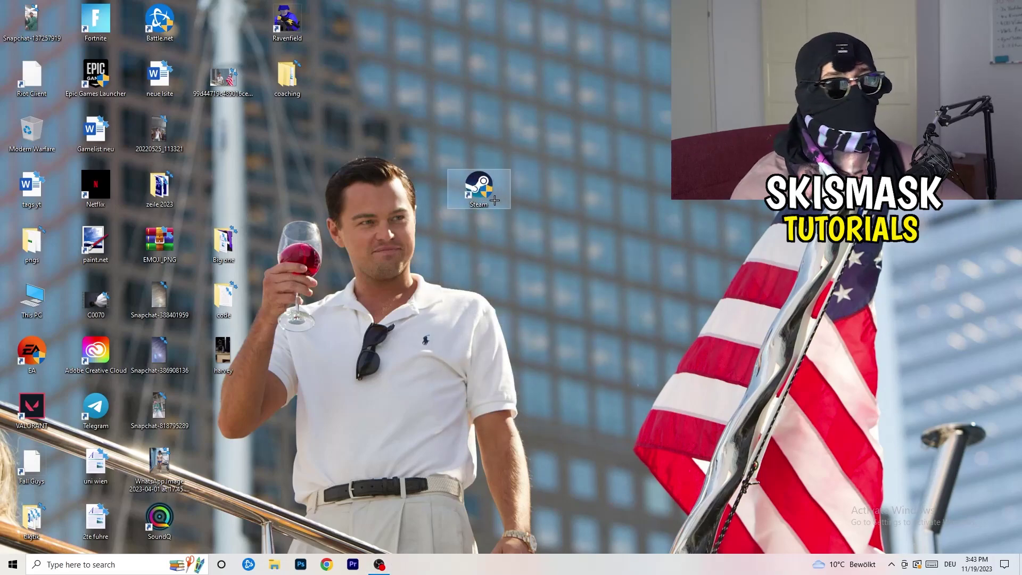
{"action": "left_click_drag", "start_coordinate": [495, 200], "coordinate": [623, 200]}
{"action": "left_click_drag", "start_coordinate": [534, 193], "coordinate": [612, 198]}
{"action": "left_click", "coordinate": [619, 327]}
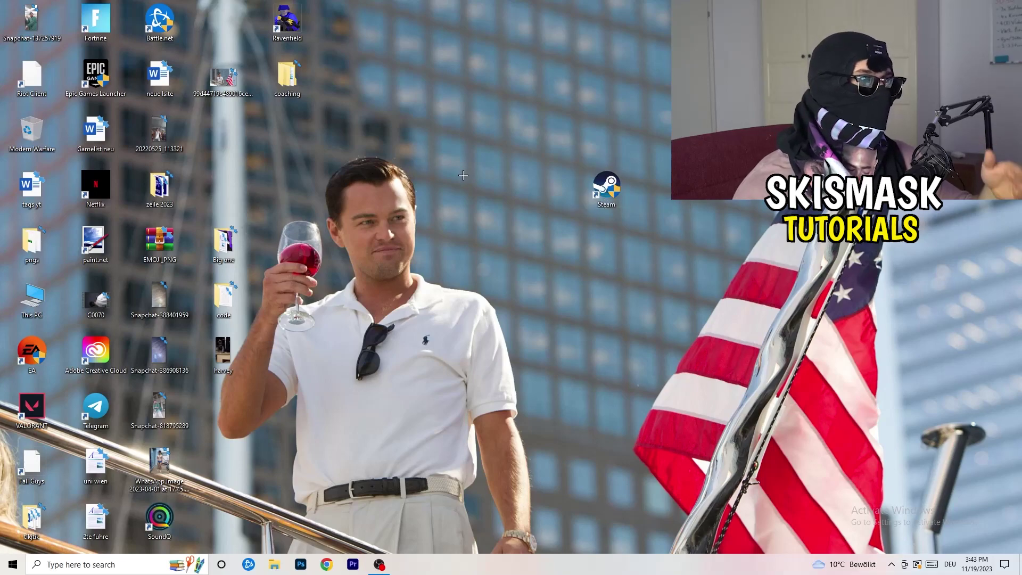
{"action": "right_click", "coordinate": [605, 185]}
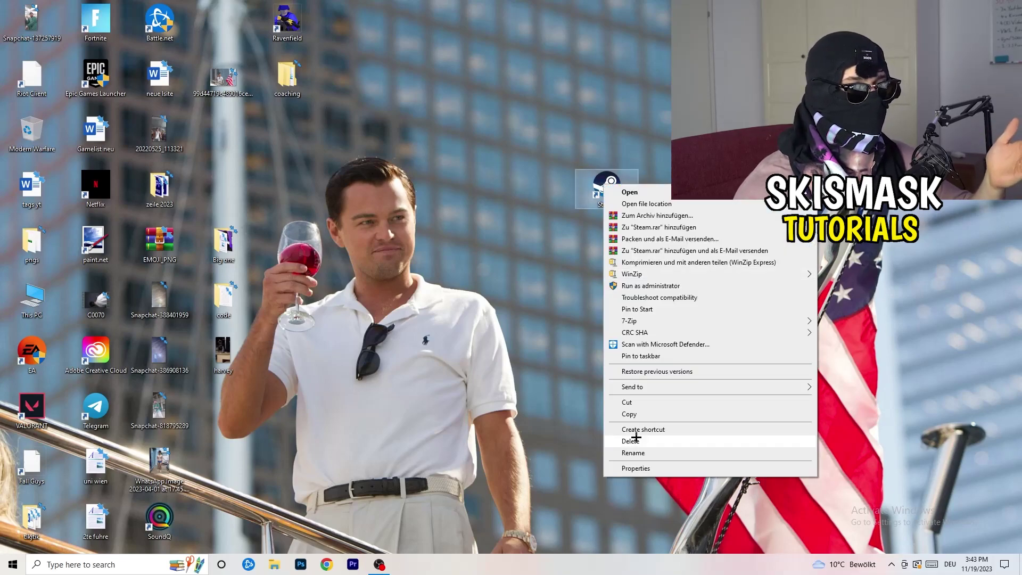
{"action": "left_click", "coordinate": [484, 226]}
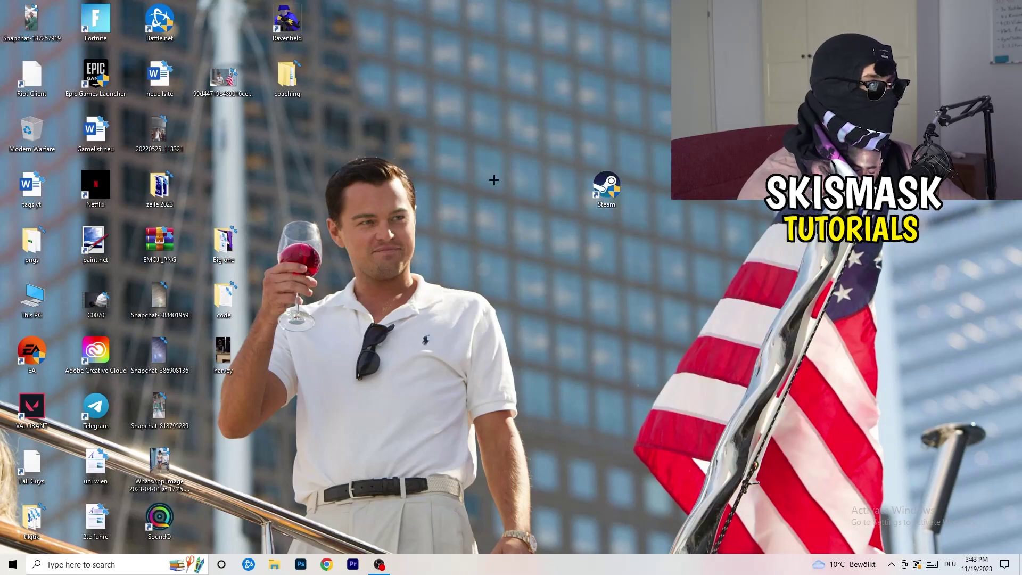
{"action": "left_click_drag", "start_coordinate": [604, 184], "coordinate": [222, 129]}
{"action": "left_click", "coordinate": [416, 122]}
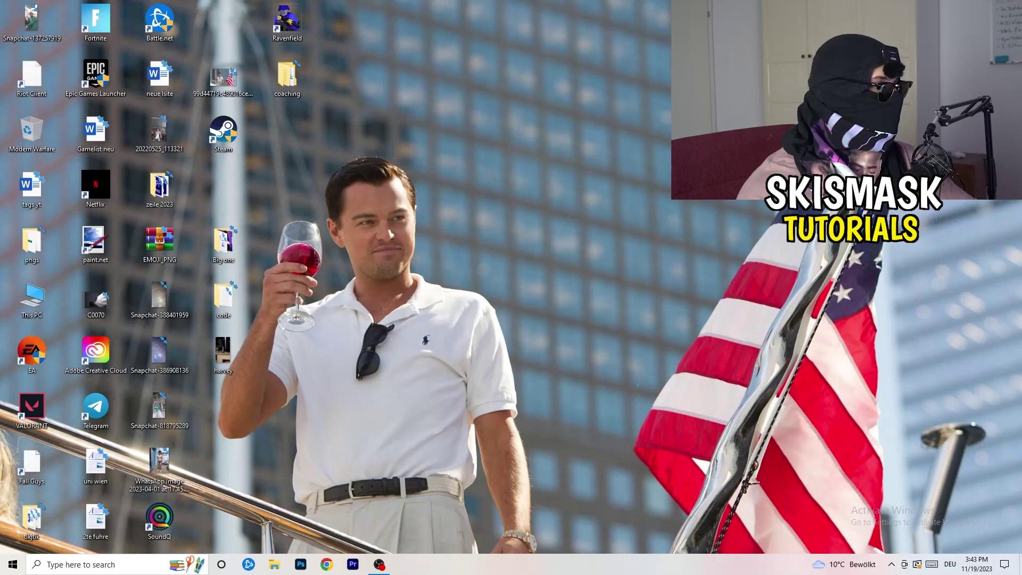
- Open the Windows gaming settings and review the Captures recording options and the Game Mode setting
{"action": "left_click", "coordinate": [13, 564]}
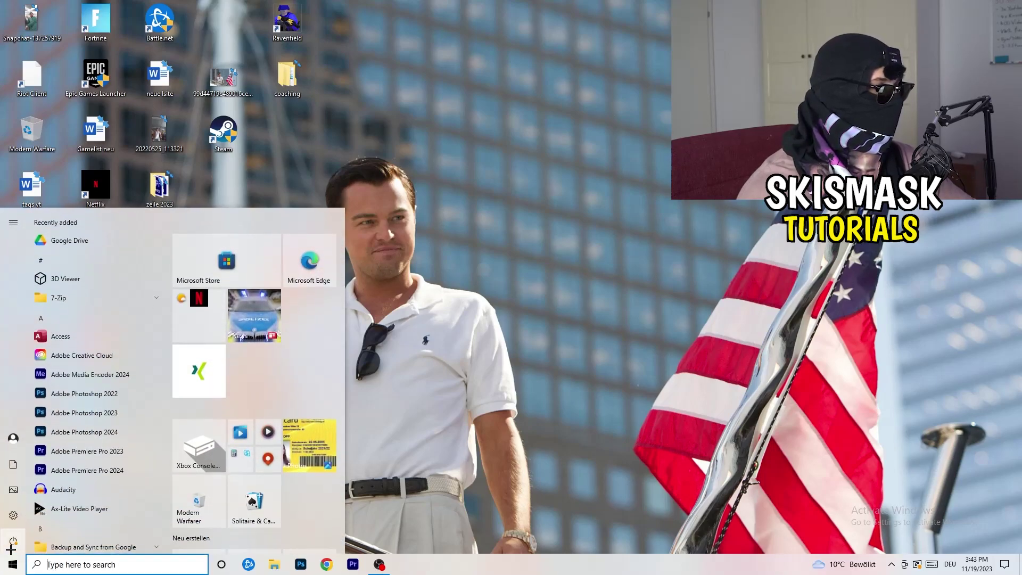
{"action": "left_click", "coordinate": [14, 516]}
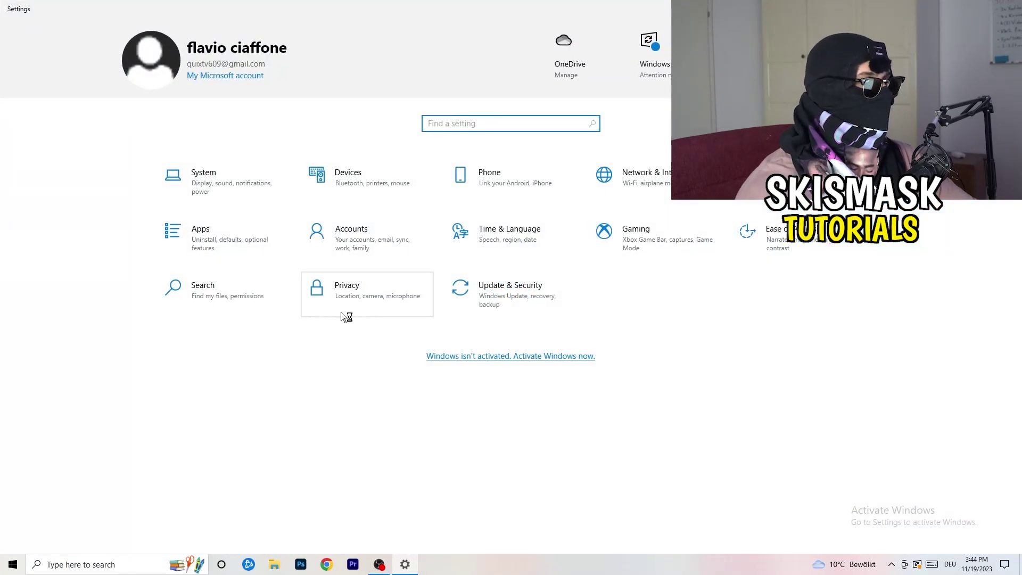
{"action": "left_click", "coordinate": [600, 248]}
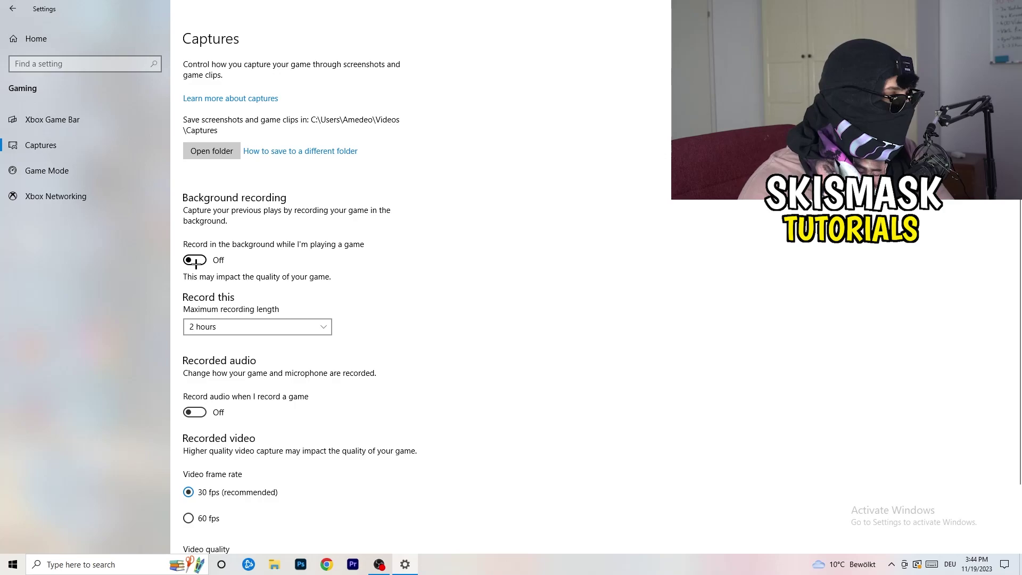
{"action": "scroll", "coordinate": [341, 341], "scroll_direction": "down", "scroll_amount": 2}
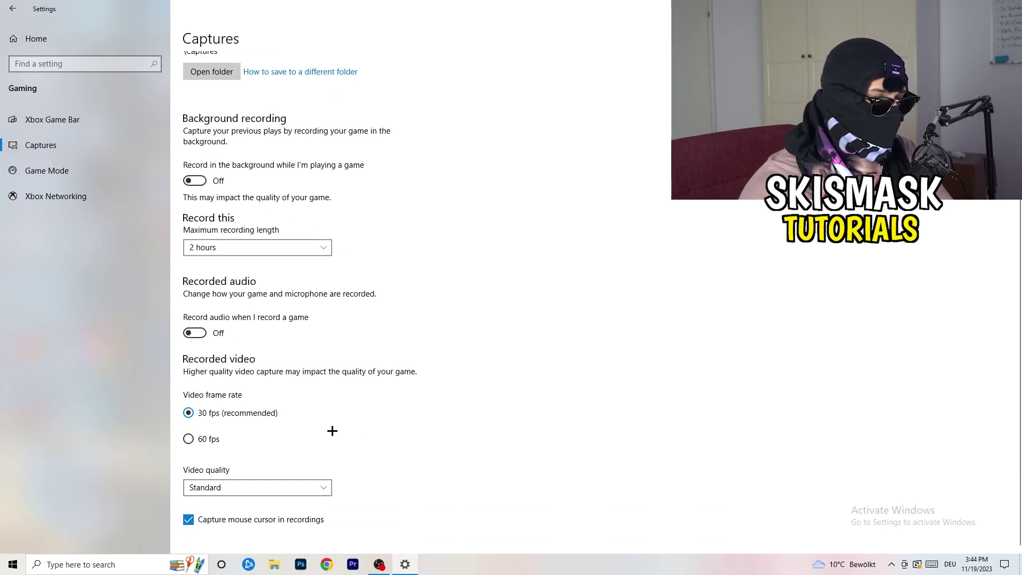
{"action": "scroll", "coordinate": [328, 430], "scroll_direction": "up", "scroll_amount": 2}
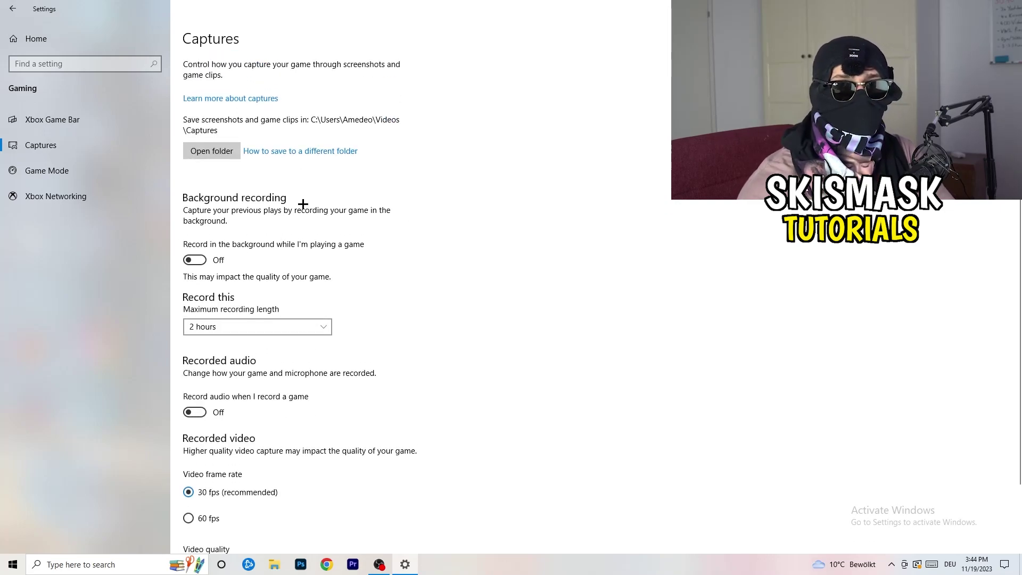
{"action": "left_click", "coordinate": [35, 169]}
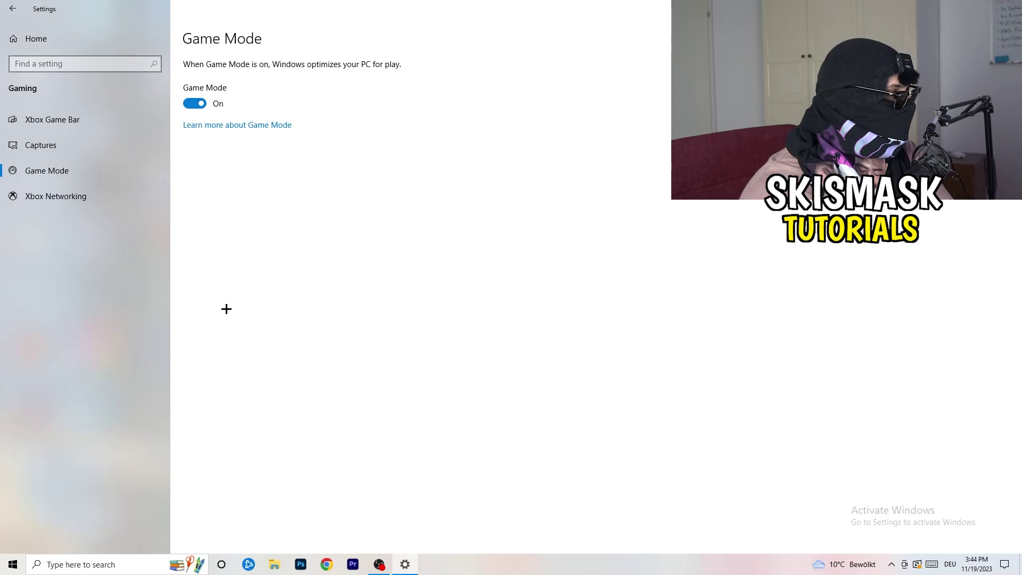
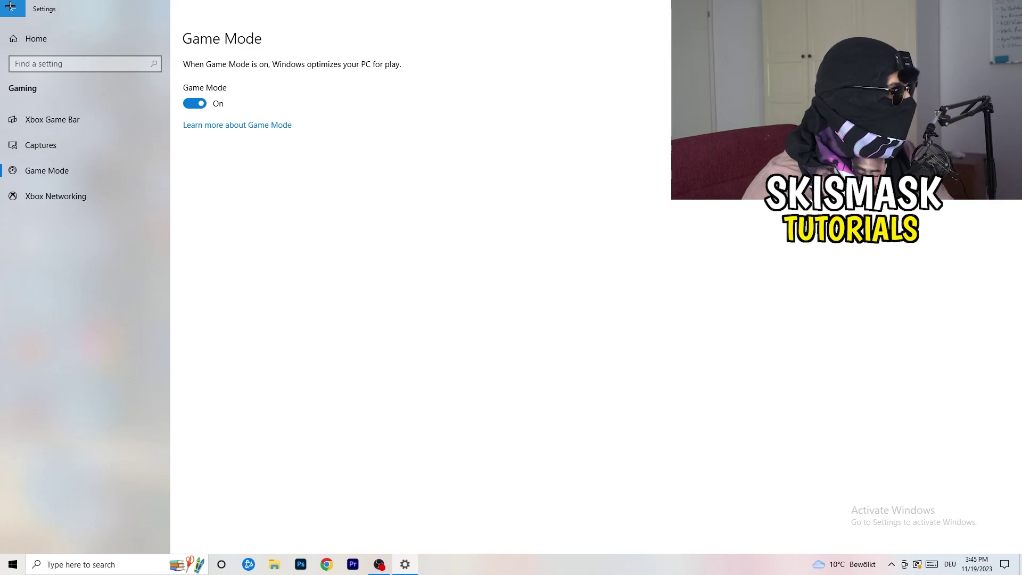
- Check the Windows Update status in the Update & Security settings and close Settings
{"action": "left_click", "coordinate": [10, 6]}
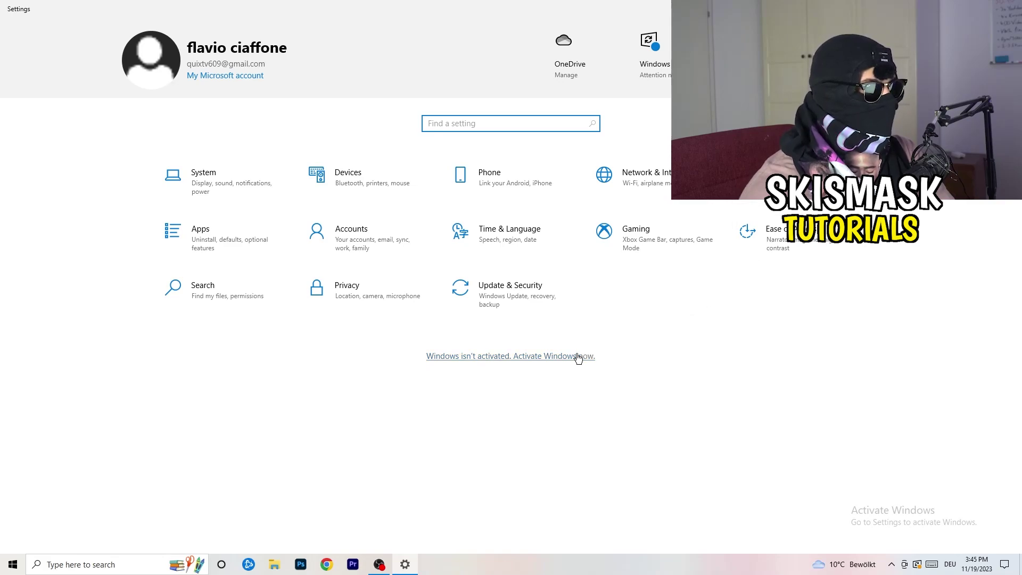
{"action": "left_click", "coordinate": [499, 291]}
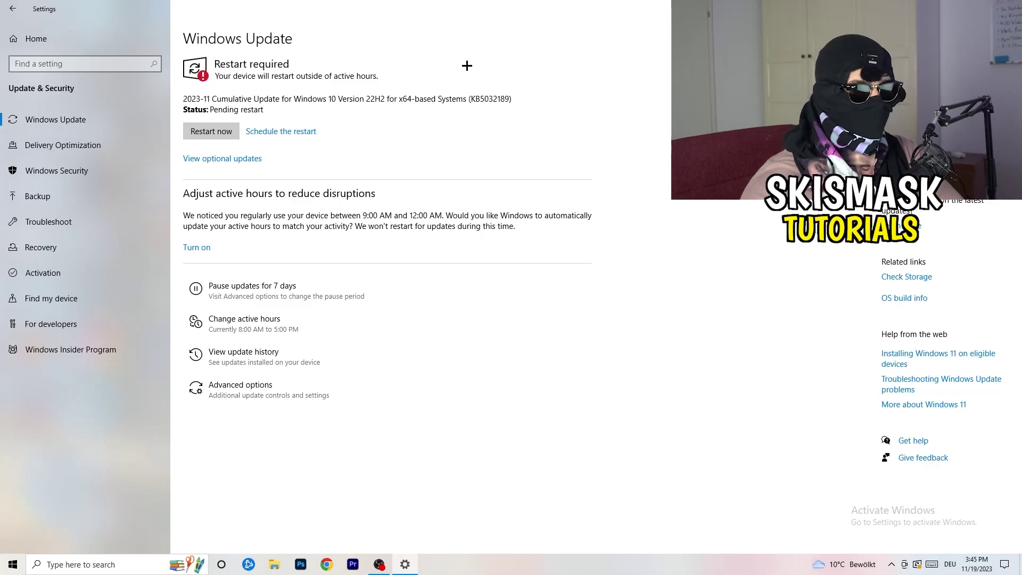
{"action": "left_click", "coordinate": [1009, 8]}
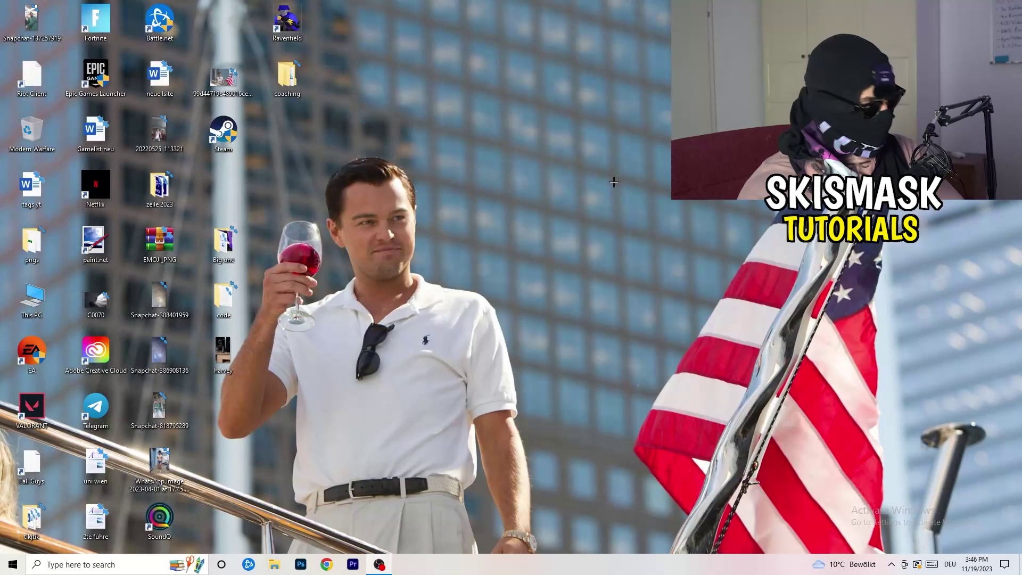